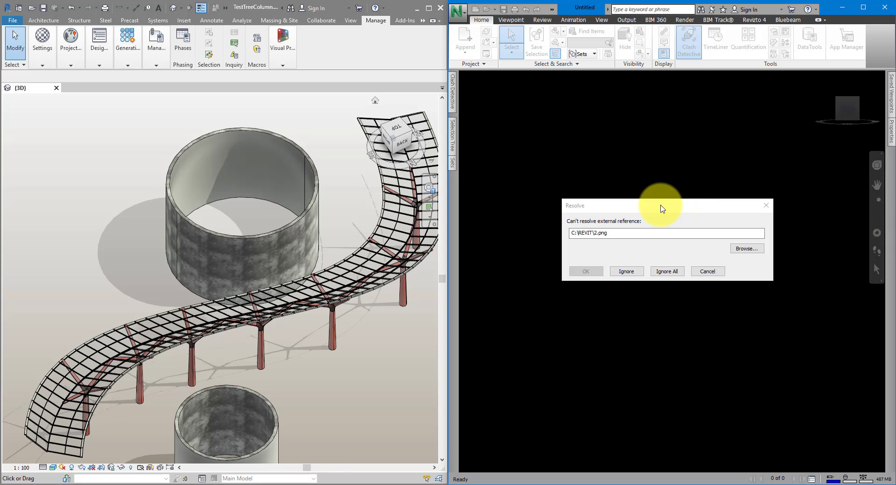
Cancel resolving the missing 2.png texture reference and dismiss the notice about the cancelled TestTreeColumn.nwc load.
{"action": "left_click_drag", "start_coordinate": [659, 205], "coordinate": [621, 210]}
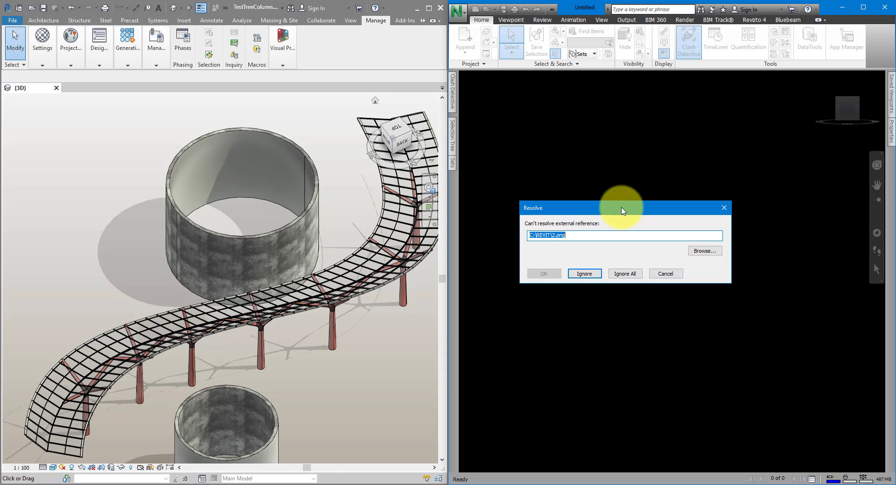
{"action": "mouse_move", "coordinate": [599, 209]}
{"action": "left_mouse_down"}
{"action": "mouse_move", "coordinate": [615, 212]}
{"action": "mouse_move", "coordinate": [625, 246]}
{"action": "mouse_move", "coordinate": [607, 212]}
{"action": "left_mouse_up"}
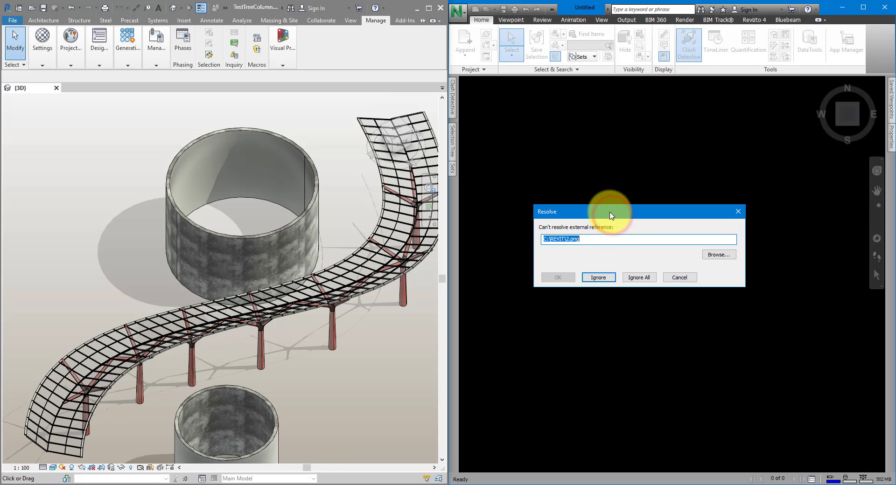
{"action": "left_click", "coordinate": [681, 277]}
{"action": "left_click", "coordinate": [503, 256]}
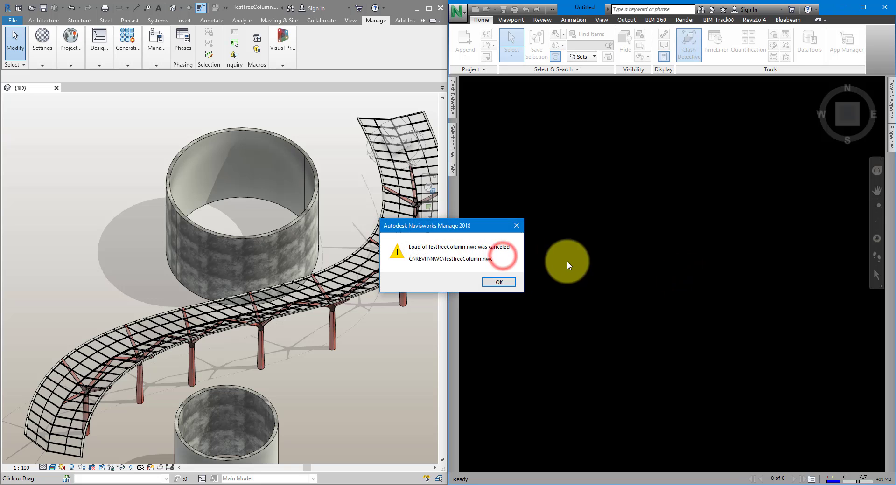
{"action": "left_click", "coordinate": [491, 284]}
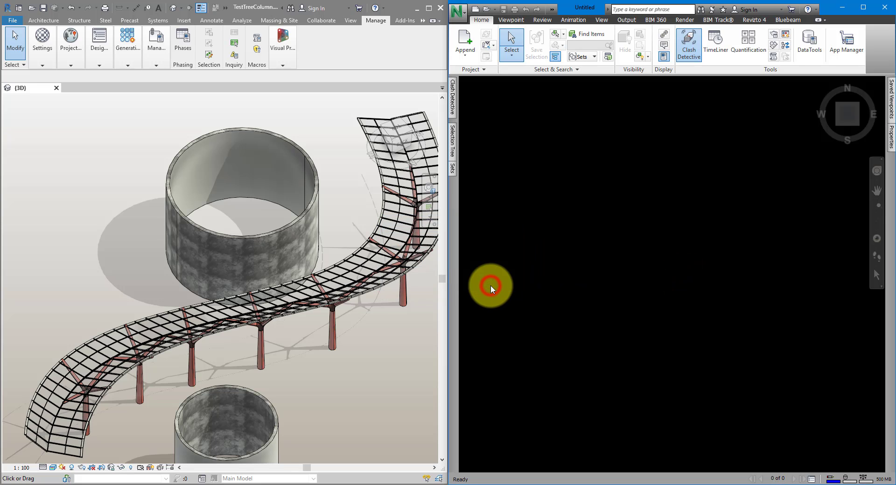
Switch to Revit and check the source path of the image used in the Default material's appearance, leaving the material unchanged.
{"action": "left_click", "coordinate": [337, 60]}
{"action": "middle_click_drag", "start_coordinate": [329, 257], "coordinate": [319, 224], "text": "shift"}
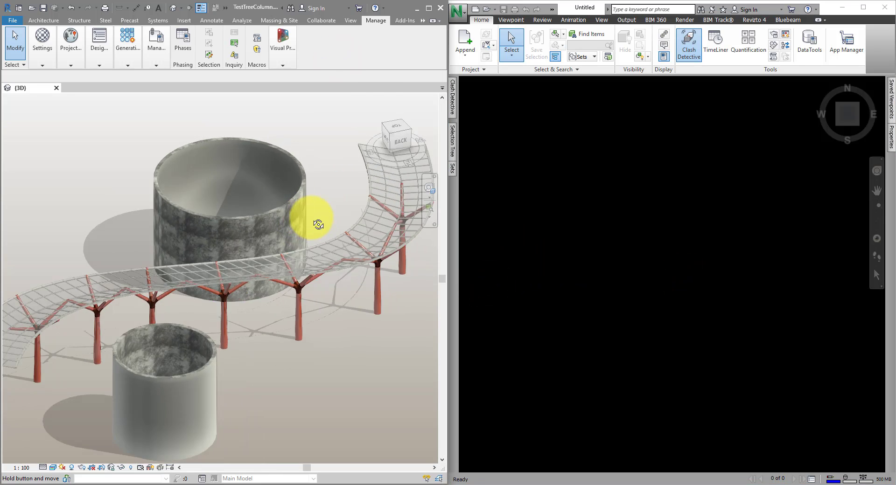
{"action": "scroll", "coordinate": [310, 219], "scroll_direction": "up", "scroll_amount": 5}
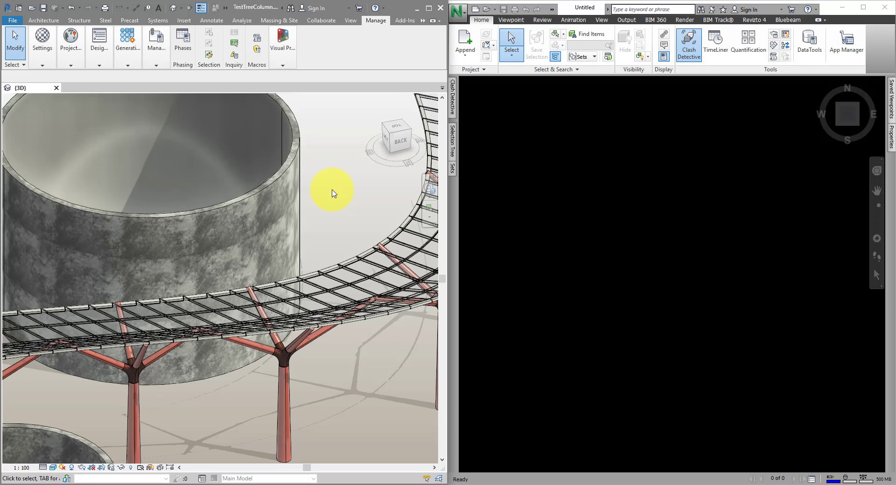
{"action": "scroll", "coordinate": [352, 180], "scroll_direction": "down", "scroll_amount": 2}
{"action": "left_click", "coordinate": [41, 49]}
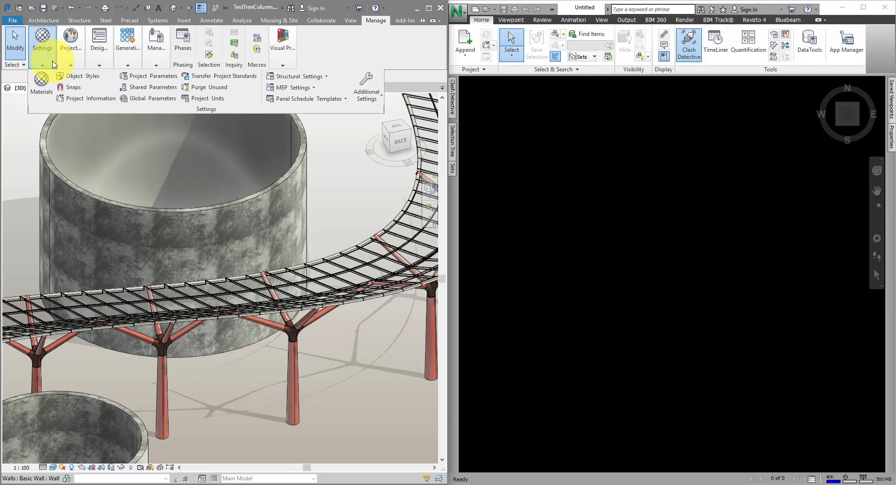
{"action": "left_click", "coordinate": [42, 93]}
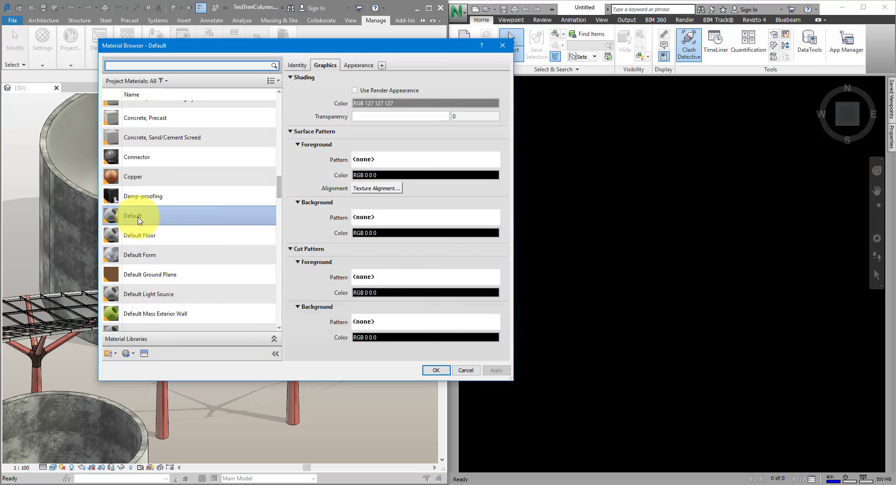
{"action": "left_click", "coordinate": [360, 66]}
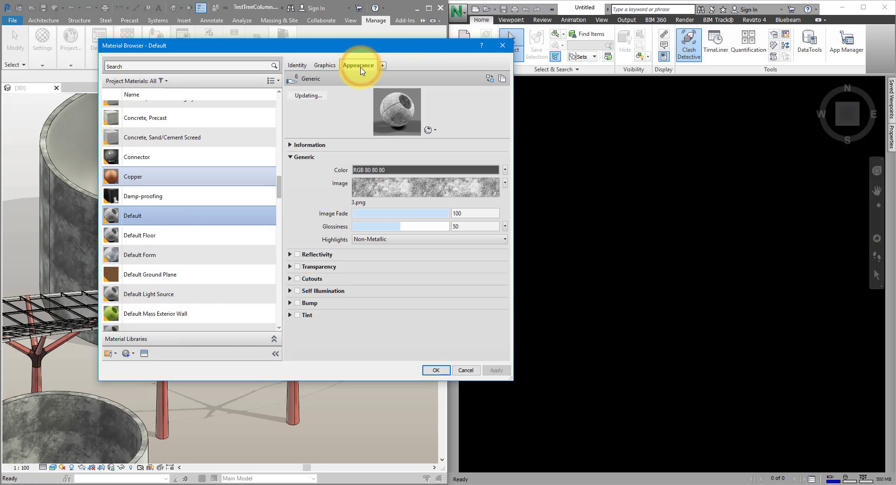
{"action": "left_click", "coordinate": [374, 193]}
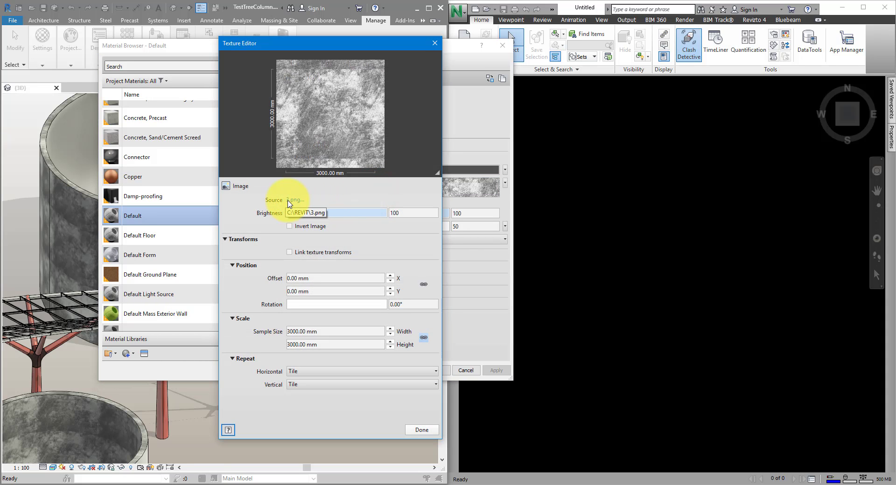
{"action": "left_click", "coordinate": [434, 42]}
{"action": "left_click", "coordinate": [502, 45]}
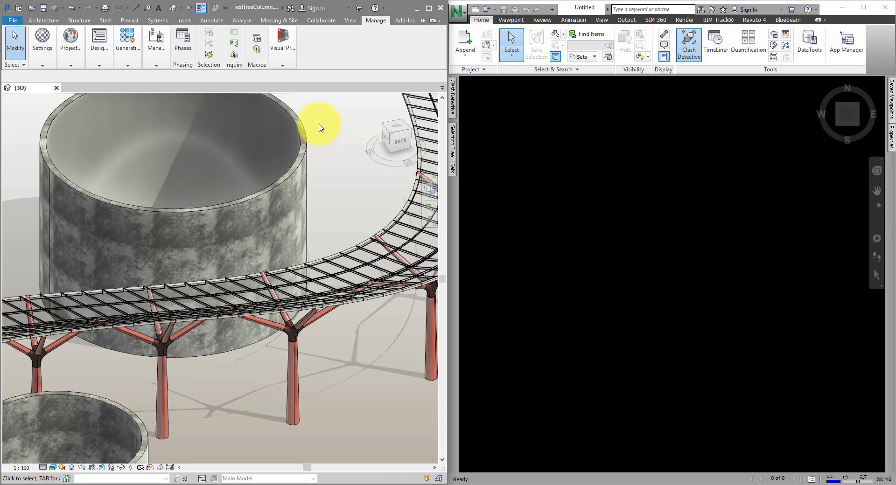
Export the 3D view as the Navisworks file TestTreeColumn.nwc in the REVIT folder, replacing the existing file.
{"action": "left_click", "coordinate": [42, 45]}
{"action": "left_click", "coordinate": [13, 21]}
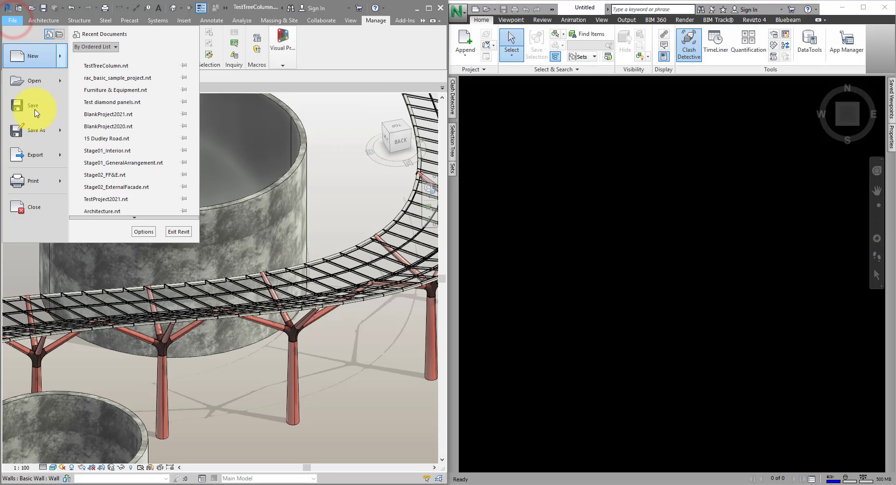
{"action": "mouse_move", "coordinate": [43, 155]}
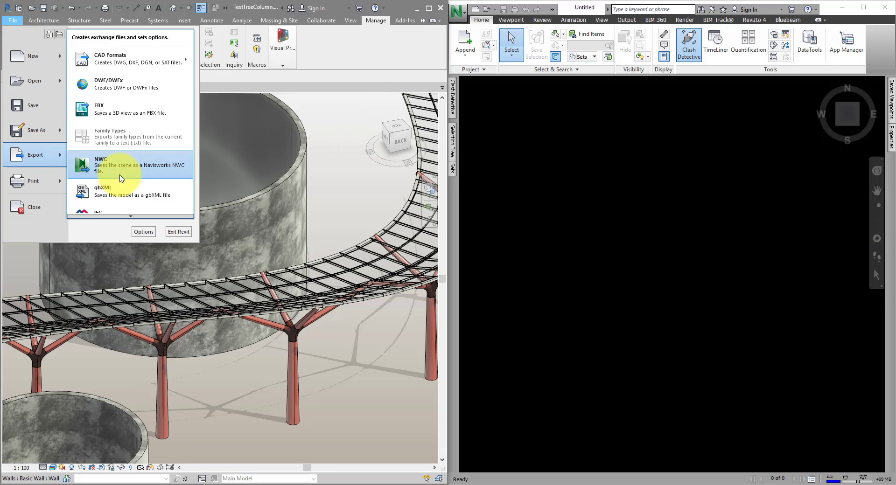
{"action": "left_click", "coordinate": [137, 166]}
{"action": "left_click_drag", "start_coordinate": [192, 142], "coordinate": [265, 149]}
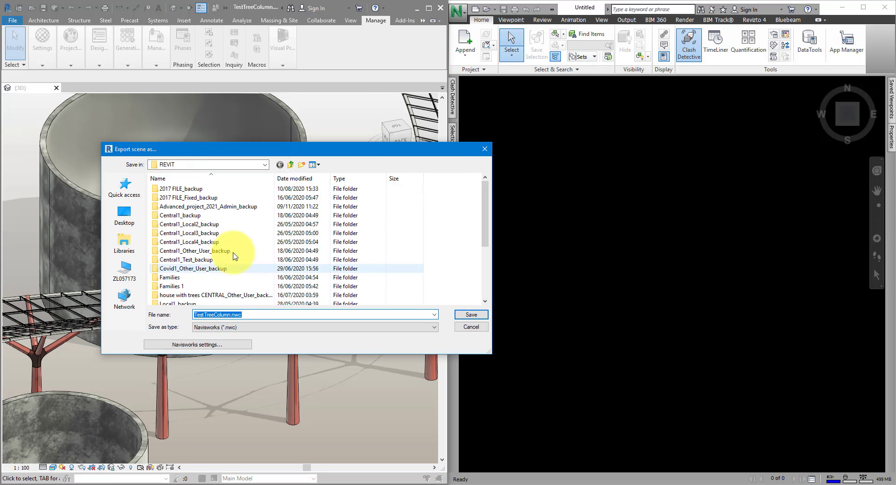
{"action": "left_click", "coordinate": [471, 315]}
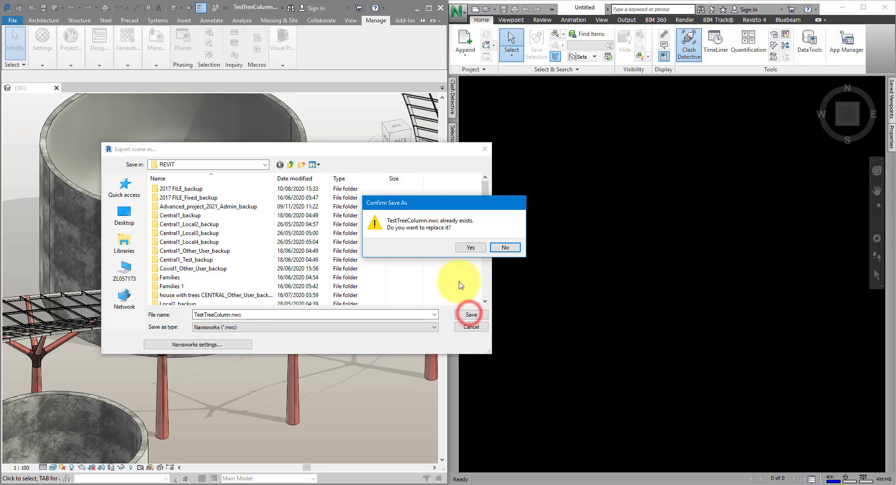
{"action": "left_click", "coordinate": [467, 245]}
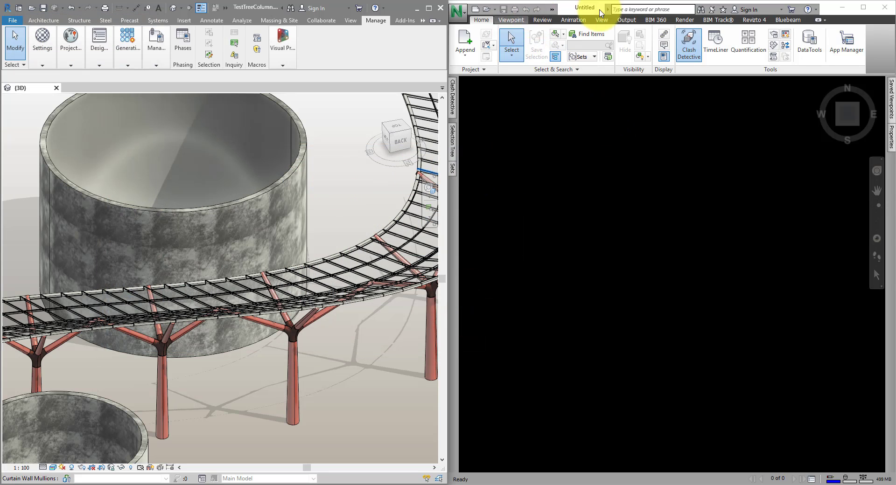
Switch to Navisworks and append TestTreeColumn.nwc from the REVIT folder.
{"action": "left_click", "coordinate": [584, 6]}
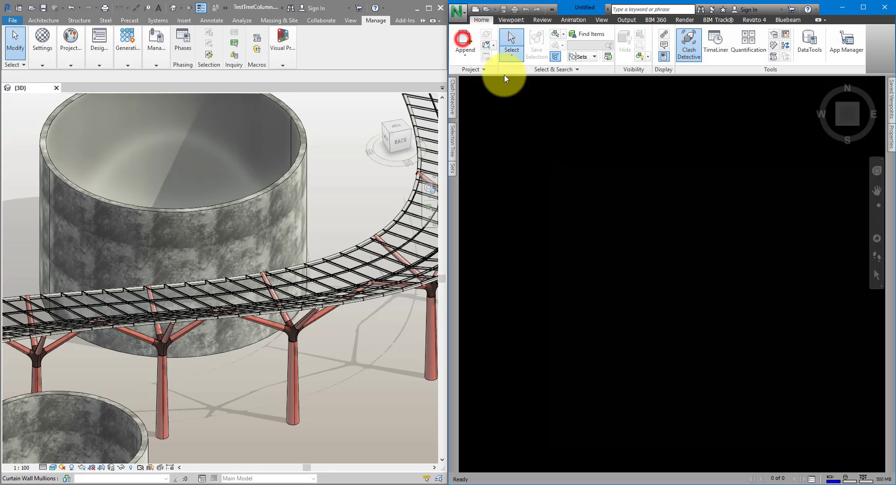
{"action": "left_click", "coordinate": [464, 42]}
{"action": "left_click_drag", "start_coordinate": [611, 147], "coordinate": [519, 137]}
{"action": "left_click", "coordinate": [635, 156]}
{"action": "left_click", "coordinate": [643, 168]}
{"action": "left_click", "coordinate": [544, 179]}
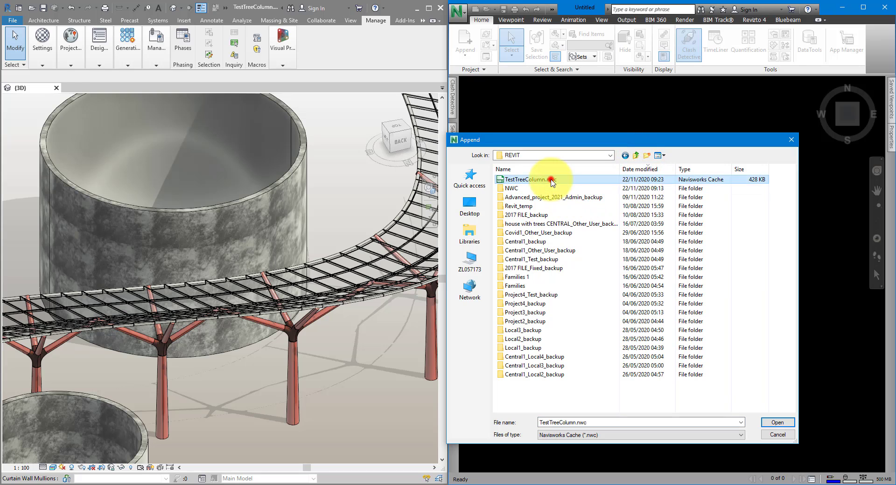
{"action": "left_click", "coordinate": [775, 422]}
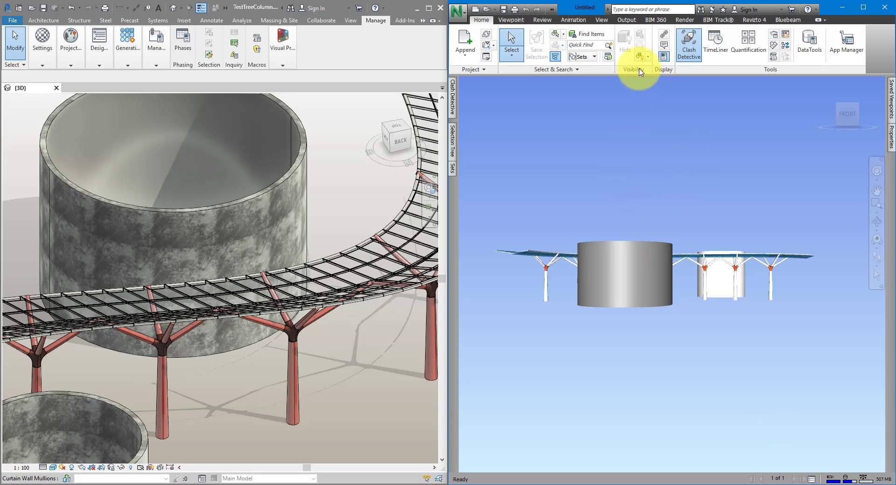
Set the viewpoint's render mode to Full Render and view the textured model from above.
{"action": "left_click", "coordinate": [511, 20]}
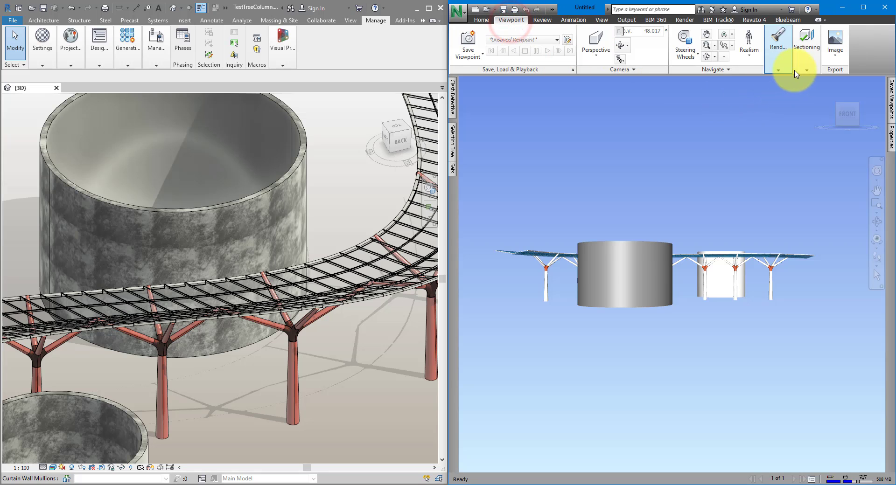
{"action": "mouse_move", "coordinate": [798, 71]}
{"action": "mouse_move", "coordinate": [778, 54]}
{"action": "left_click", "coordinate": [805, 91]}
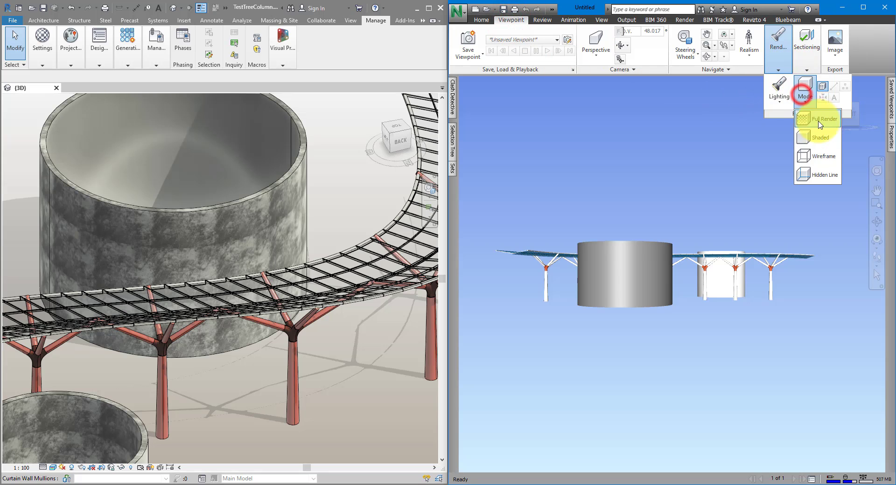
{"action": "left_click", "coordinate": [824, 121]}
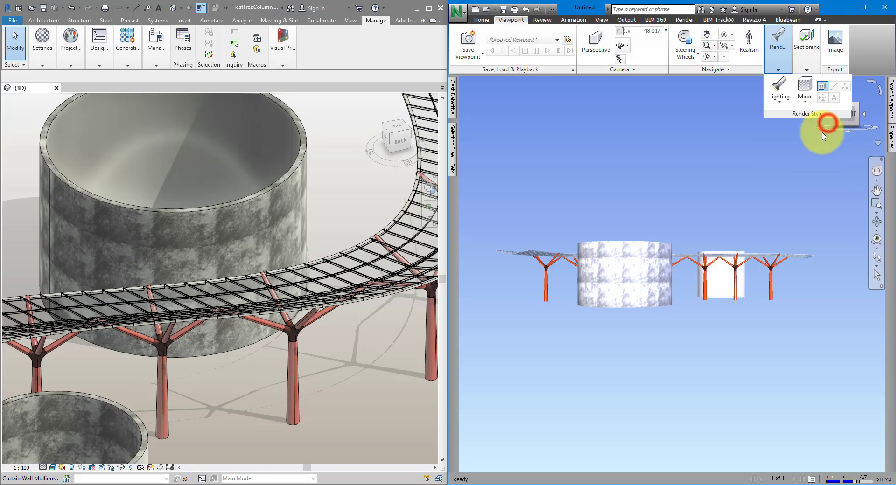
{"action": "middle_click_drag", "start_coordinate": [721, 194], "coordinate": [881, 280], "text": "shift"}
{"action": "middle_click_drag", "start_coordinate": [839, 300], "coordinate": [749, 249], "text": "ctrl"}
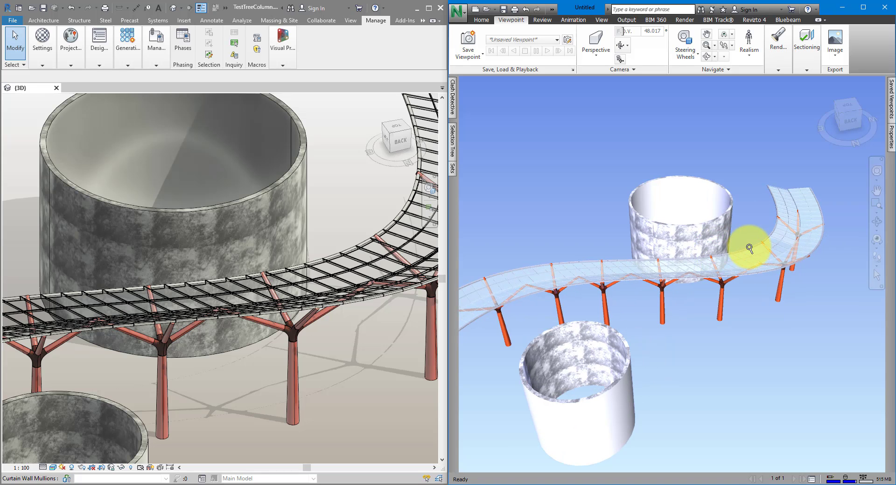
Clear the Navisworks scene, then switch to File Explorer and rename the texture file 3.png in the REVIT folder to 4.png.
{"action": "key", "text": "F5"}
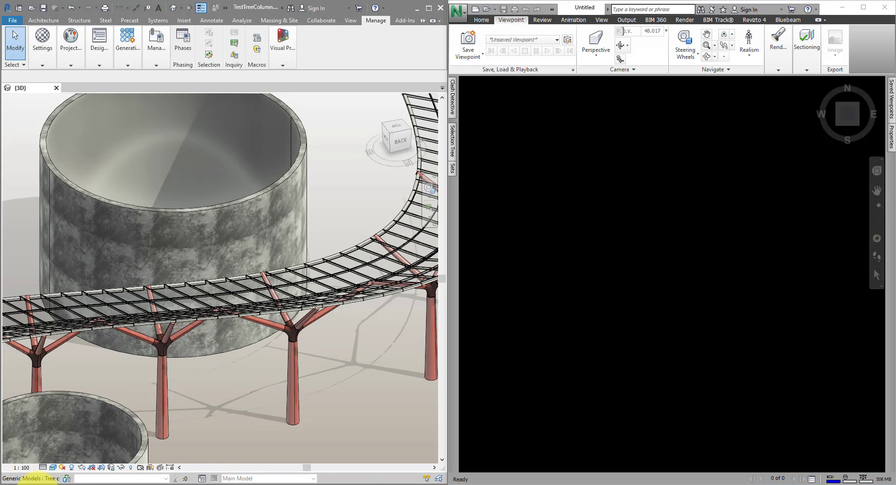
{"action": "mouse_move", "coordinate": [51, 484]}
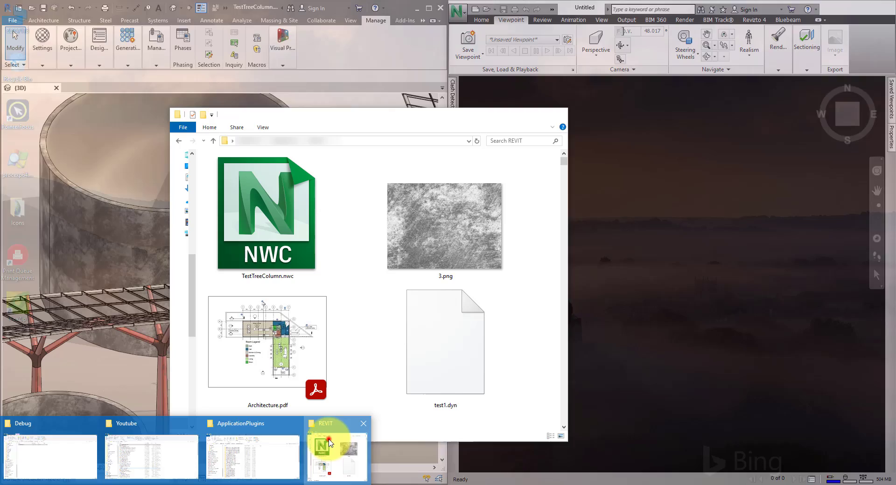
{"action": "left_click", "coordinate": [326, 434]}
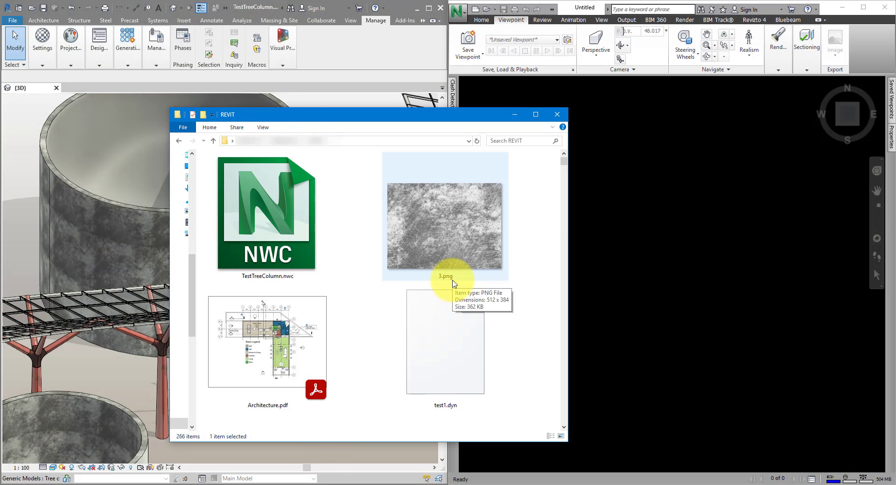
{"action": "left_click", "coordinate": [423, 234]}
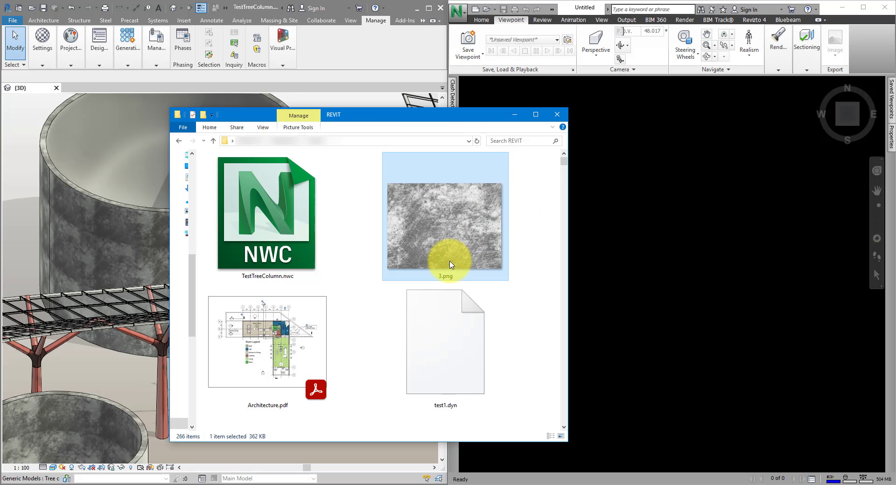
{"action": "key", "text": "F2"}
{"action": "left_click", "coordinate": [514, 235]}
Return to Navisworks and append TestTreeColumn.nwc again with its texture file renamed, keeping the Resolve dialog in view.
{"action": "left_click", "coordinate": [581, 9]}
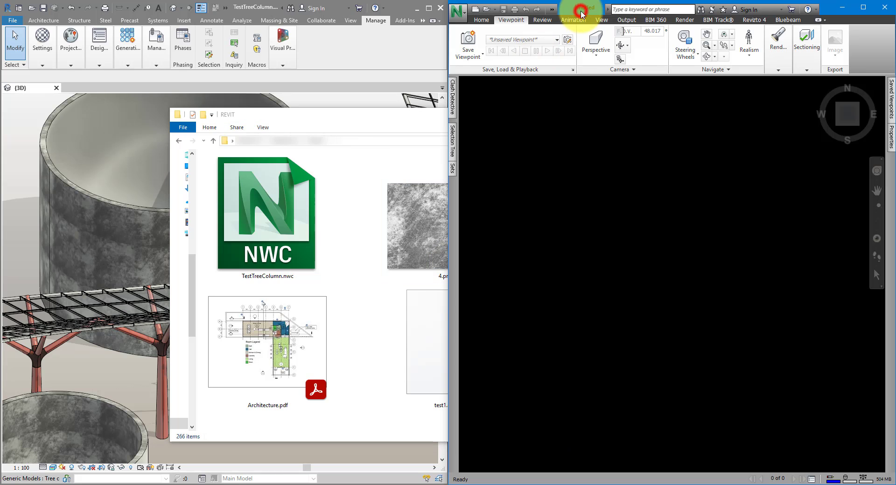
{"action": "left_click", "coordinate": [481, 19]}
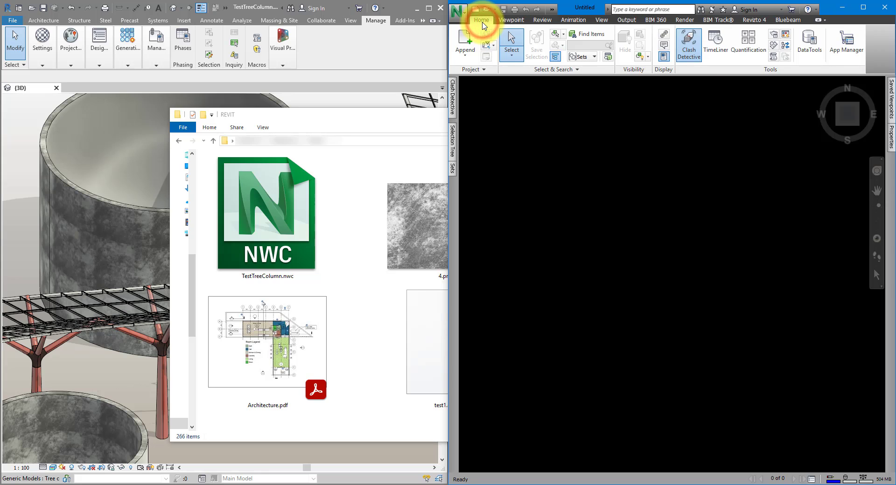
{"action": "left_click", "coordinate": [467, 37]}
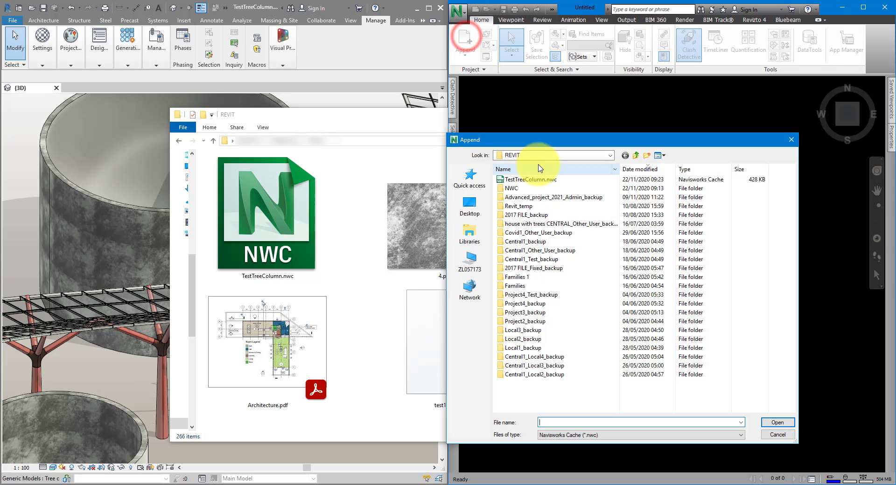
{"action": "left_click", "coordinate": [537, 181]}
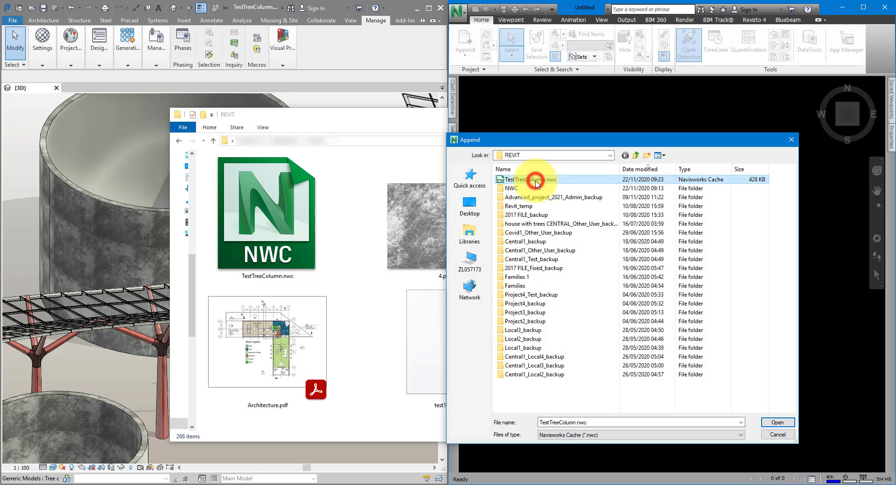
{"action": "left_click", "coordinate": [777, 422]}
{"action": "left_click_drag", "start_coordinate": [457, 207], "coordinate": [654, 233]}
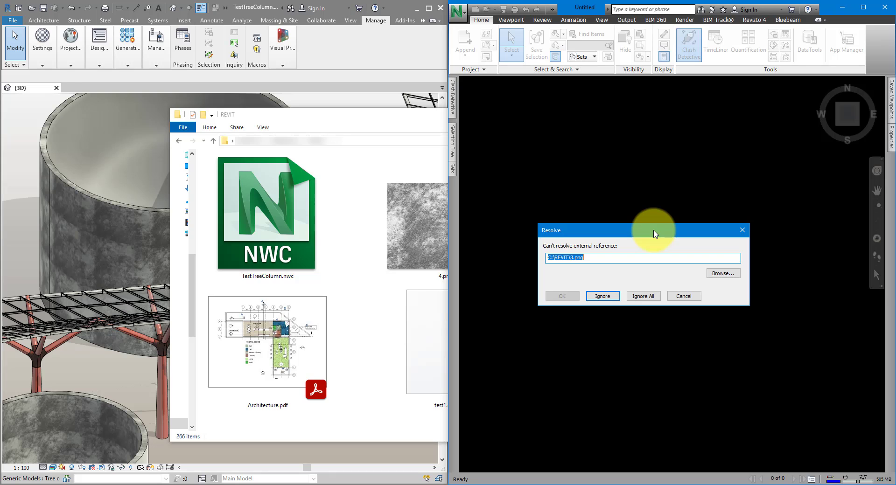
Place the REVIT folder window beside the Resolve dialog and compare the texture's file name with the unresolved reference path.
{"action": "left_click_drag", "start_coordinate": [415, 116], "coordinate": [331, 127]}
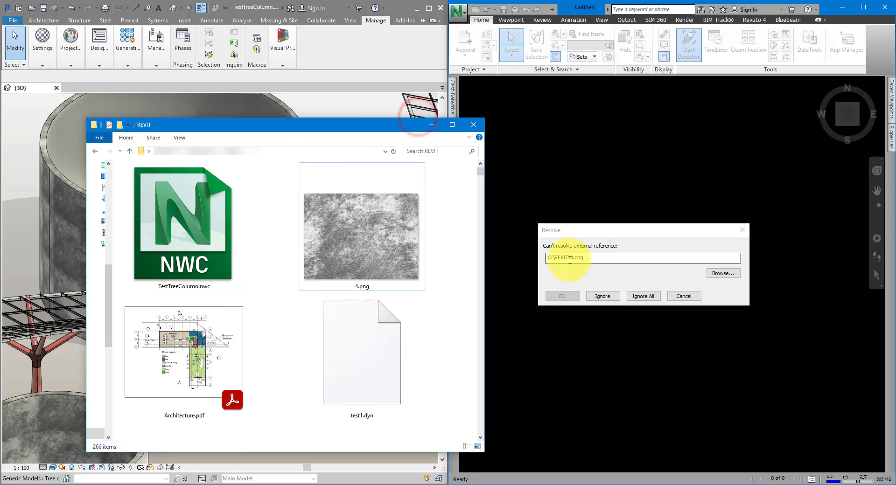
{"action": "left_click", "coordinate": [340, 275]}
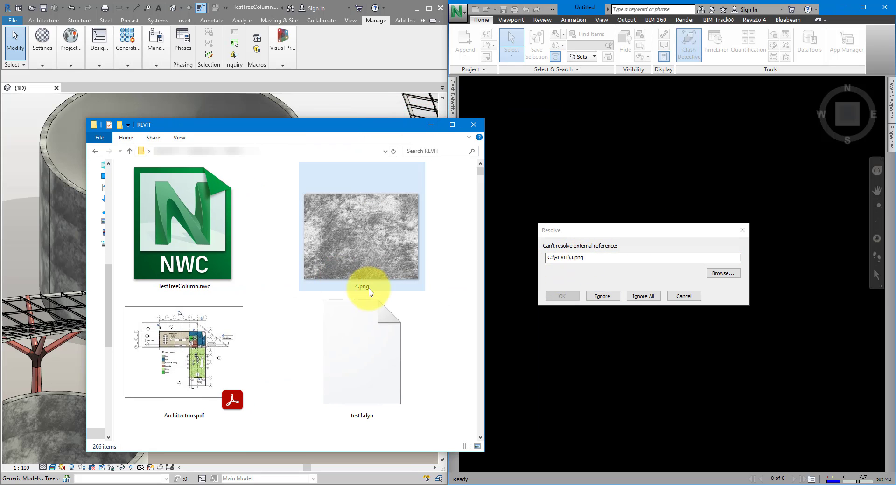
{"action": "left_click", "coordinate": [433, 279]}
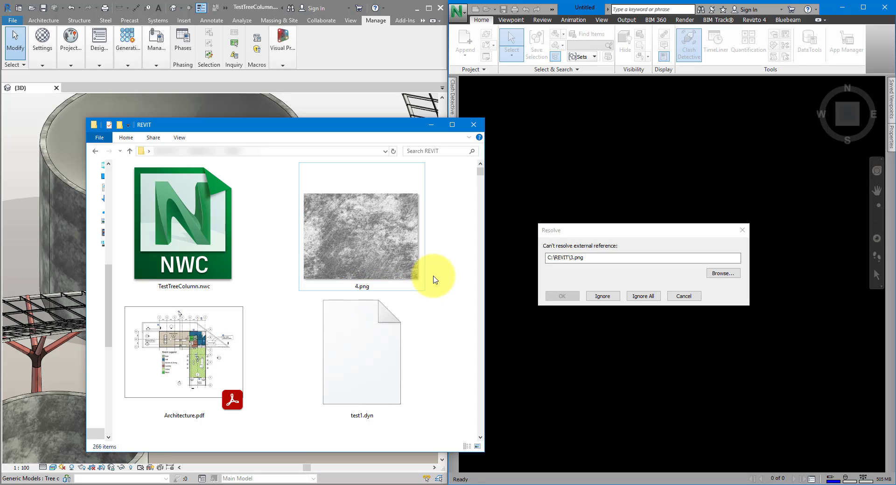
Cancel the Resolve dialog, switch to File Explorer and rename 4.png in the REVIT folder back to 3.png.
{"action": "left_click", "coordinate": [684, 295]}
{"action": "left_click", "coordinate": [507, 282]}
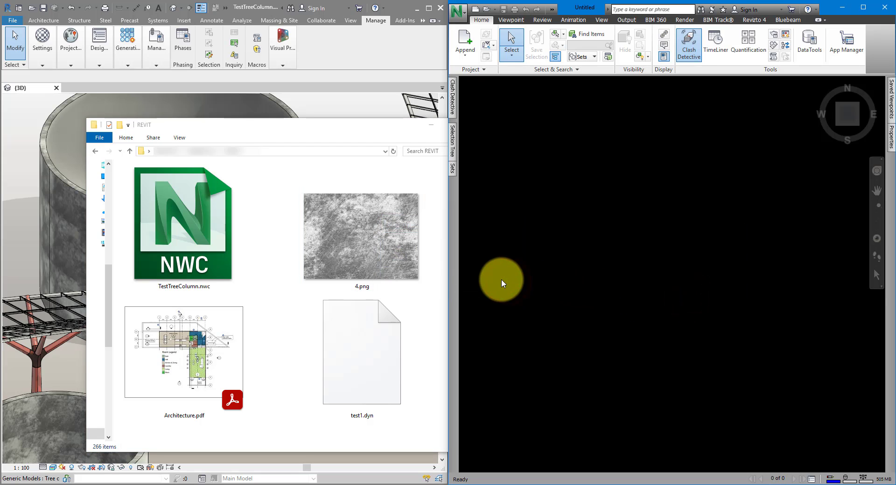
{"action": "left_click", "coordinate": [441, 256]}
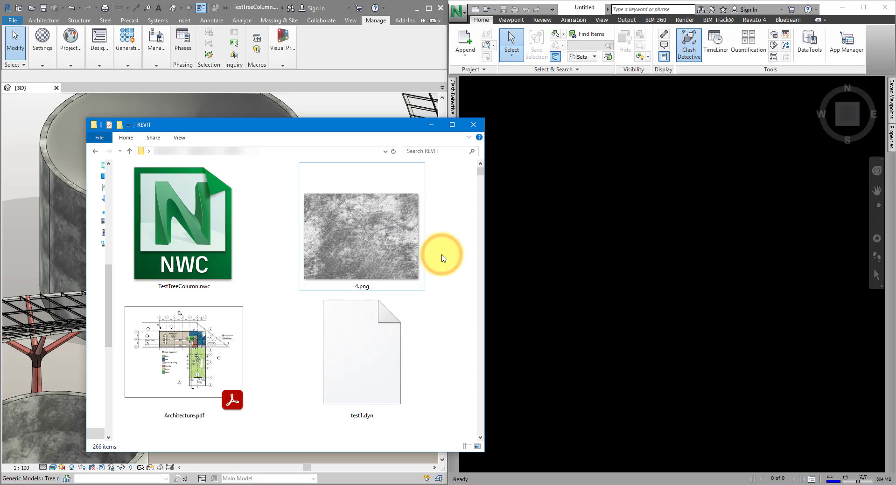
{"action": "left_click", "coordinate": [393, 256]}
{"action": "key", "text": "F2"}
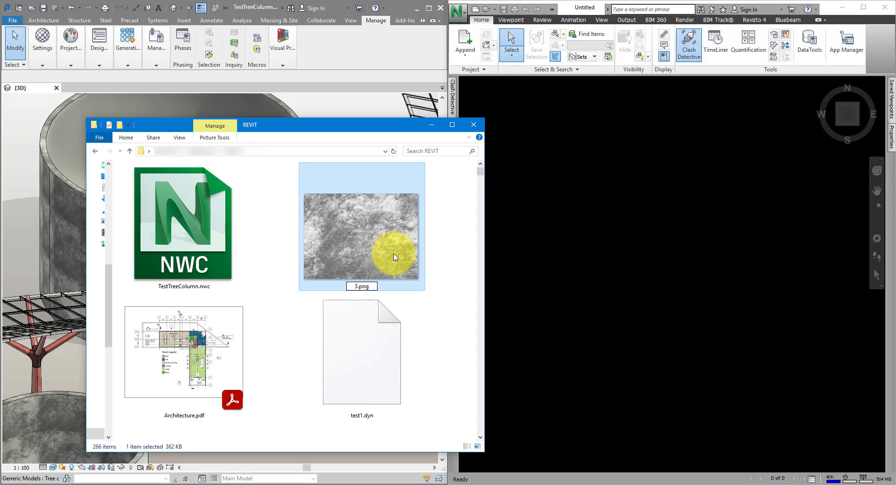
{"action": "type", "text": "3"}
Switch to Navisworks and append TestTreeColumn.nwc from the REVIT folder with the texture's original file name restored.
{"action": "left_click", "coordinate": [465, 41]}
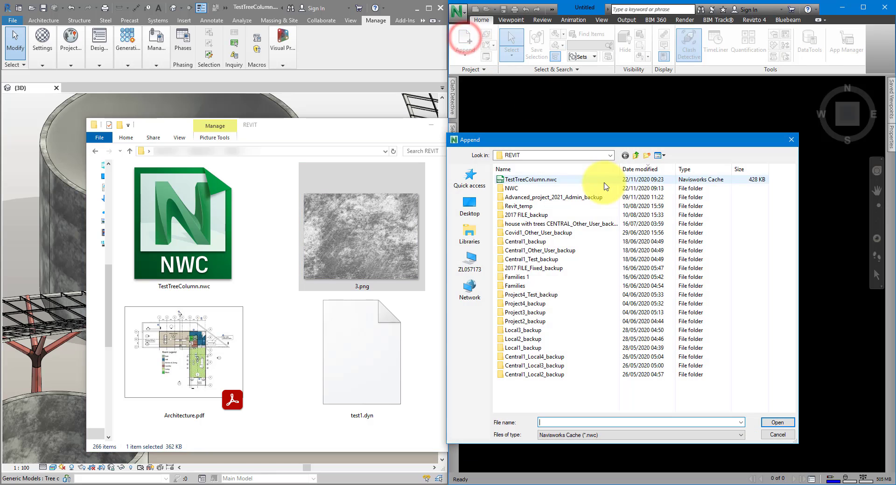
{"action": "left_click", "coordinate": [578, 180]}
{"action": "left_click", "coordinate": [771, 423]}
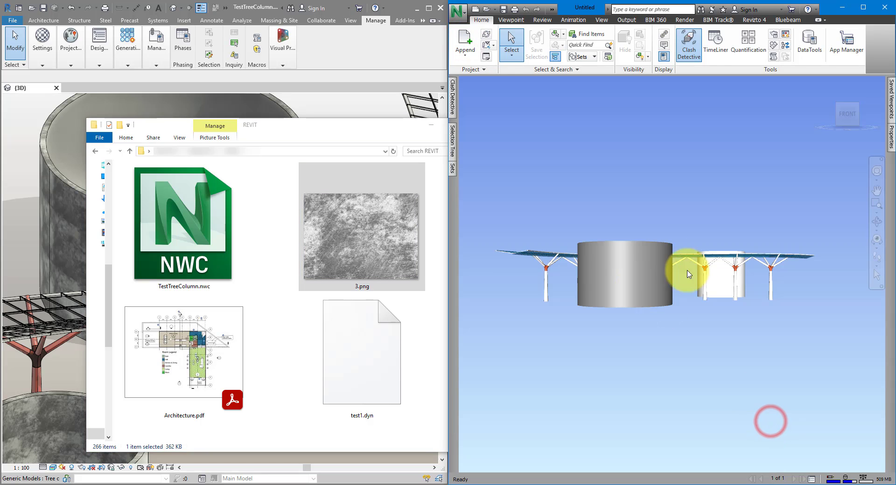
Set the viewpoint's render mode to Full Render to display the appended model's textures.
{"action": "left_click", "coordinate": [602, 19]}
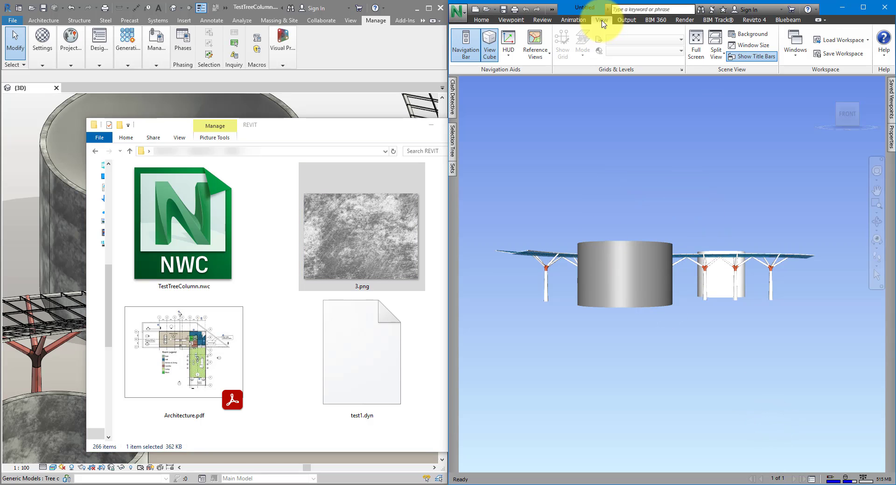
{"action": "left_click", "coordinate": [523, 21]}
{"action": "left_click", "coordinate": [779, 46]}
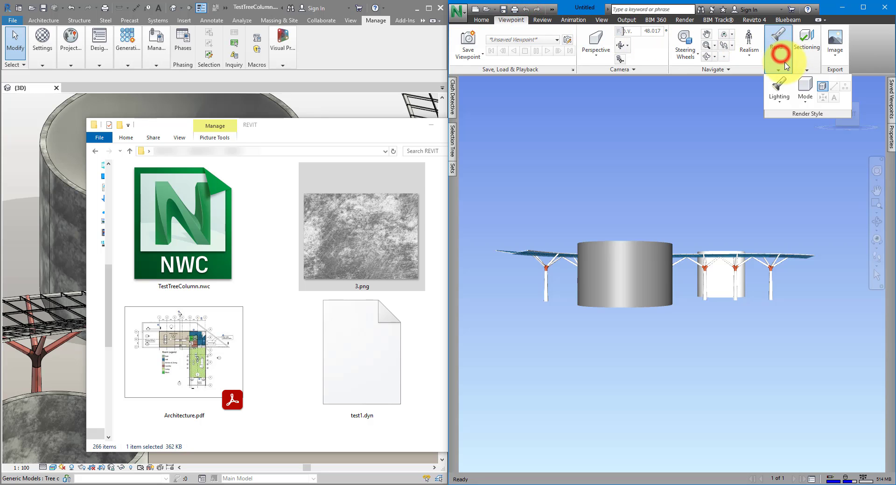
{"action": "left_click", "coordinate": [801, 94]}
{"action": "left_click", "coordinate": [810, 118]}
{"action": "left_click", "coordinate": [369, 185]}
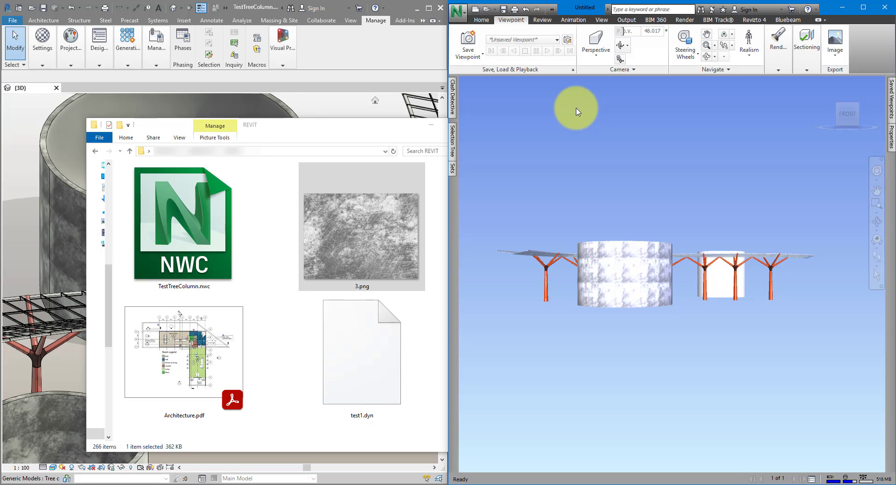
Examine the Revit file reader settings in the Options Editor, including Try and find missing materials, and accept the options.
{"action": "left_click", "coordinate": [463, 18]}
{"action": "left_click", "coordinate": [565, 213]}
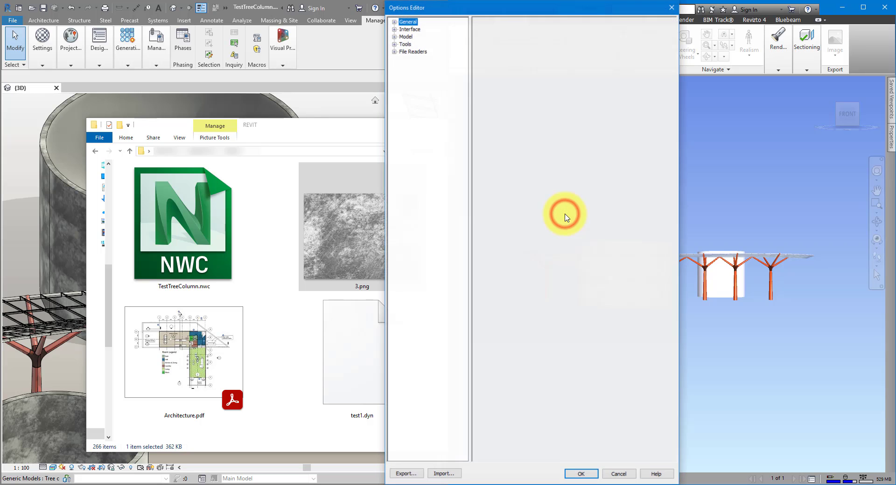
{"action": "left_click", "coordinate": [393, 51]}
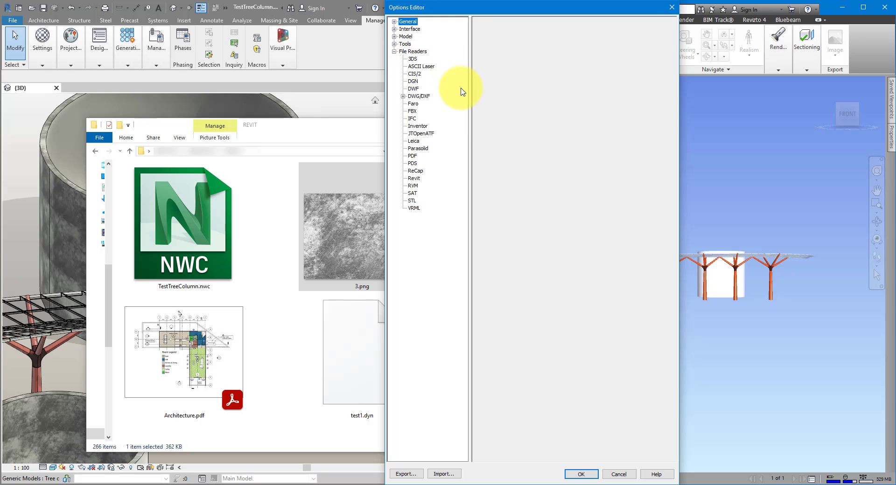
{"action": "left_click", "coordinate": [414, 178]}
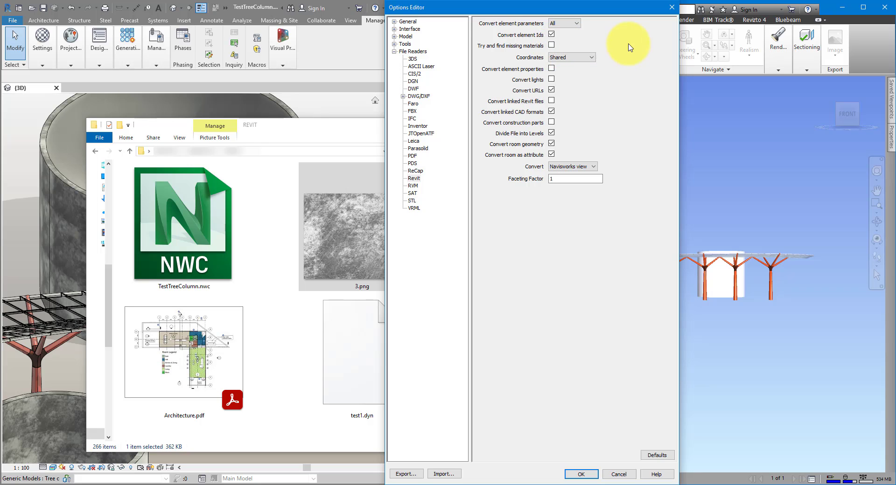
{"action": "left_click", "coordinate": [578, 474]}
Rename 3.png in the REVIT folder to 4.png, then return to Navisworks and clear the scene.
{"action": "left_click", "coordinate": [384, 217]}
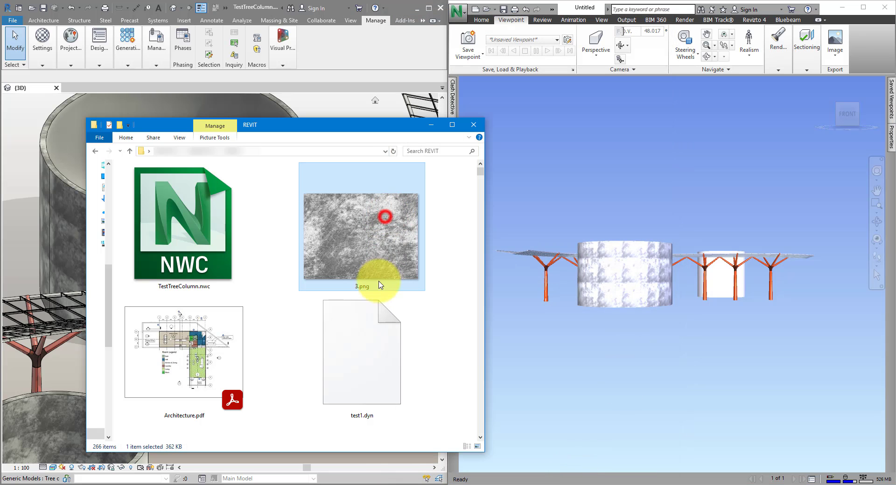
{"action": "left_click", "coordinate": [376, 287]}
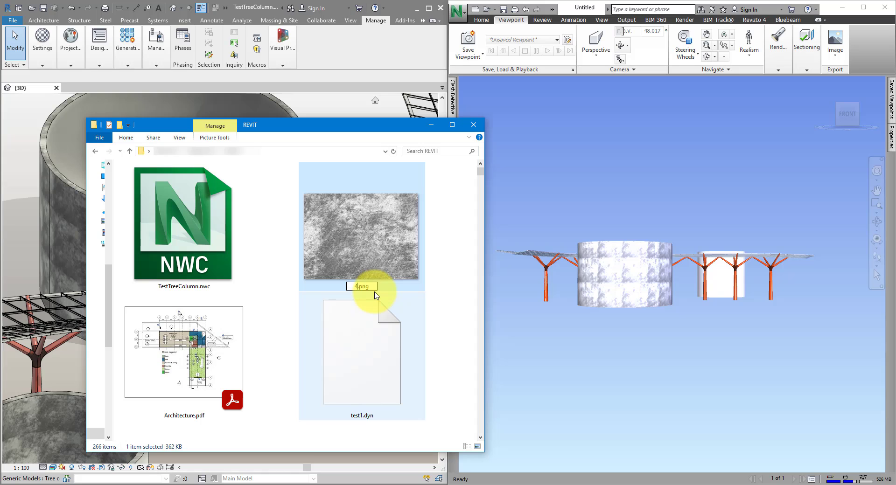
{"action": "left_click", "coordinate": [519, 136]}
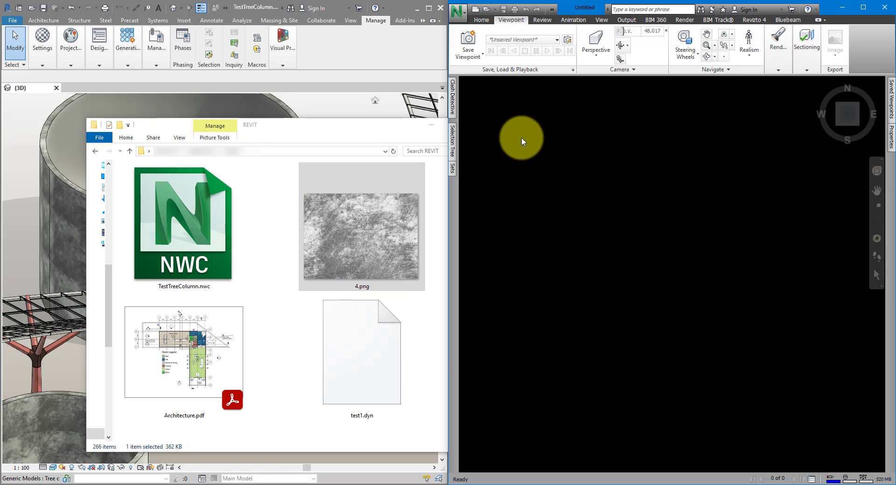
Try to append TestTreeColumn.nwc with its texture file renamed, inspect the path in the Resolve dialog, and cancel it.
{"action": "left_click", "coordinate": [481, 20]}
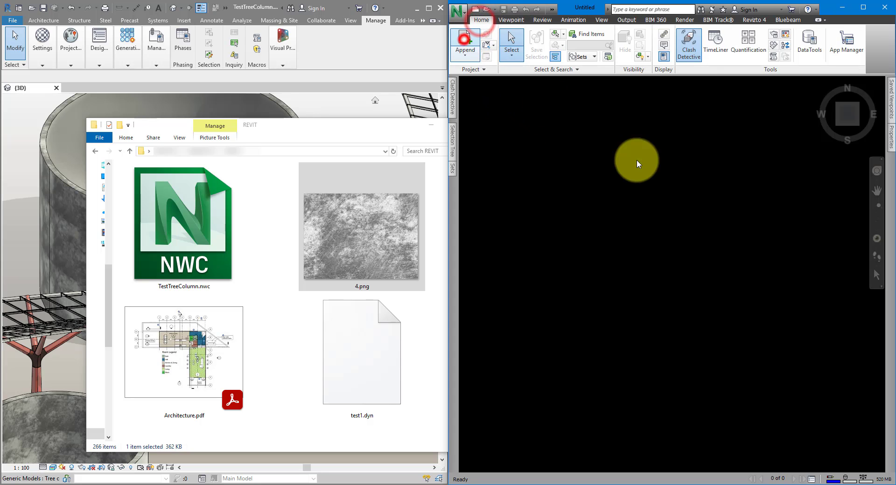
{"action": "left_click", "coordinate": [527, 179]}
{"action": "left_click", "coordinate": [772, 422]}
{"action": "left_click_drag", "start_coordinate": [495, 204], "coordinate": [672, 224]}
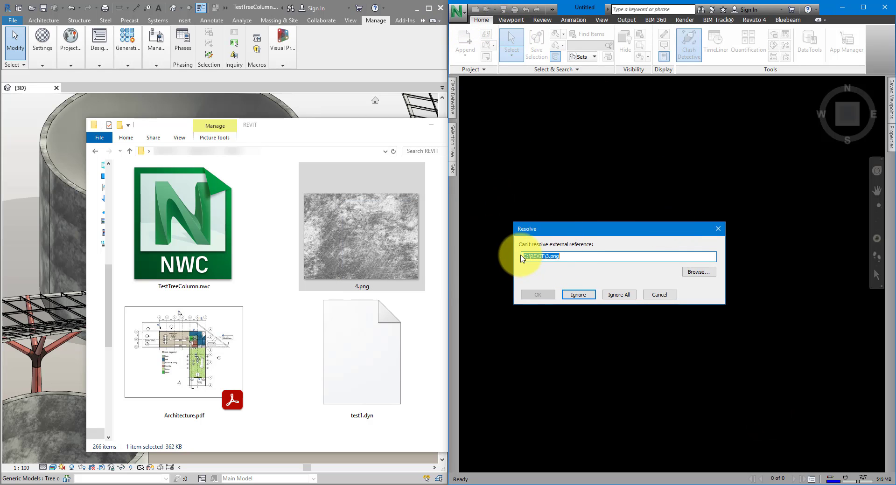
{"action": "left_click", "coordinate": [659, 294]}
{"action": "left_click", "coordinate": [489, 279]}
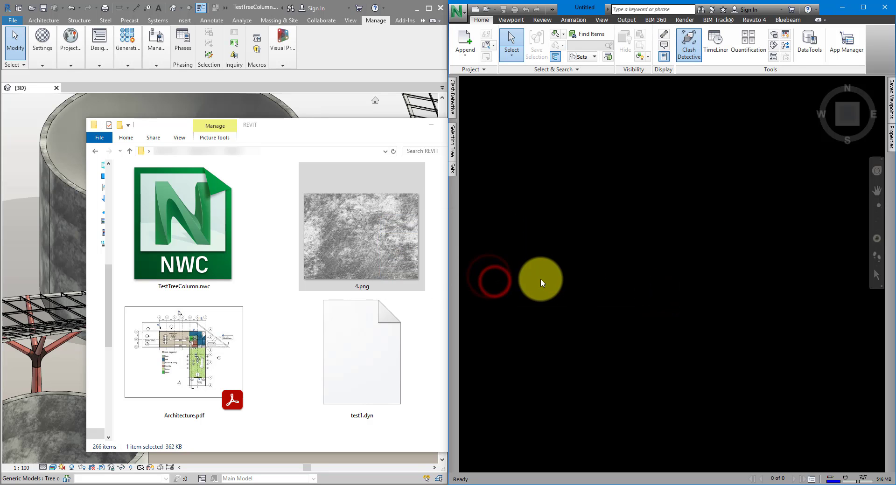
Switch to Revit and export the scene over TestTreeColumn.nwc, turning off Try and find missing materials in the Navisworks settings.
{"action": "left_click", "coordinate": [361, 49]}
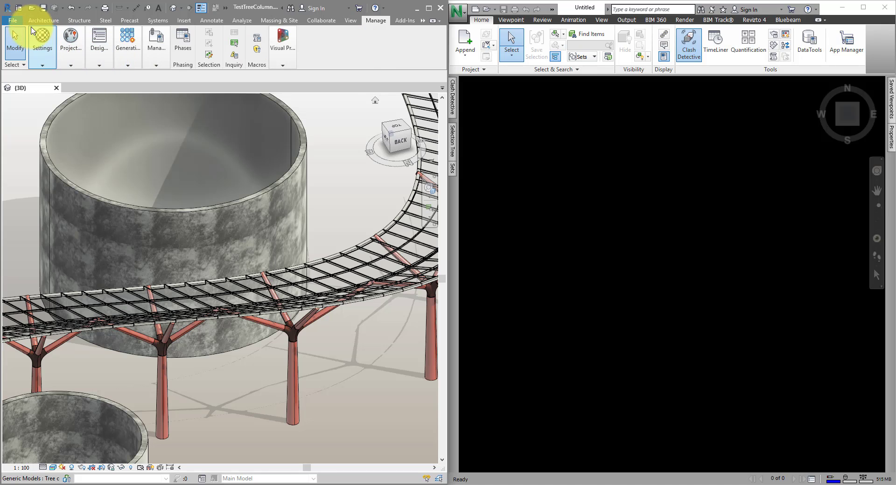
{"action": "left_click", "coordinate": [12, 20]}
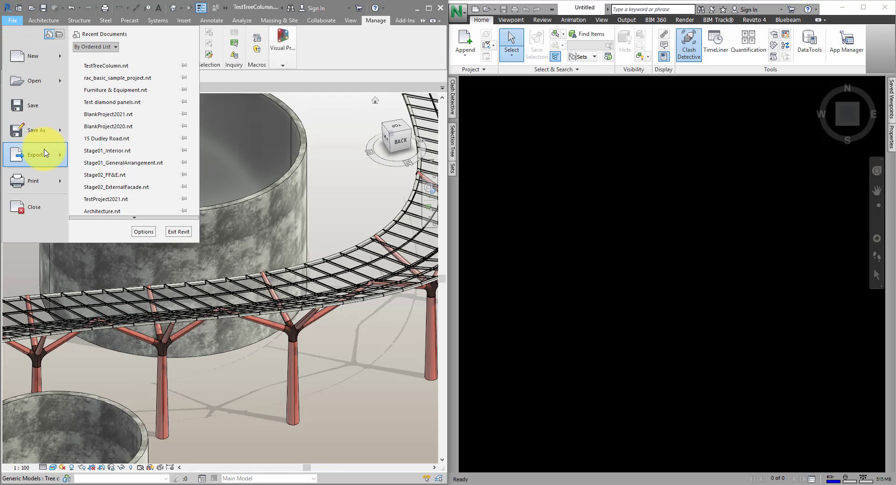
{"action": "mouse_move", "coordinate": [45, 154]}
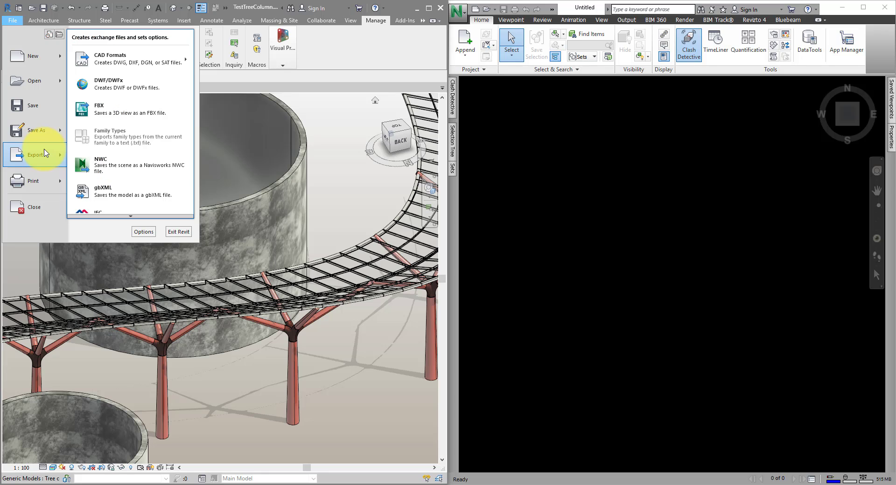
{"action": "left_click", "coordinate": [115, 168]}
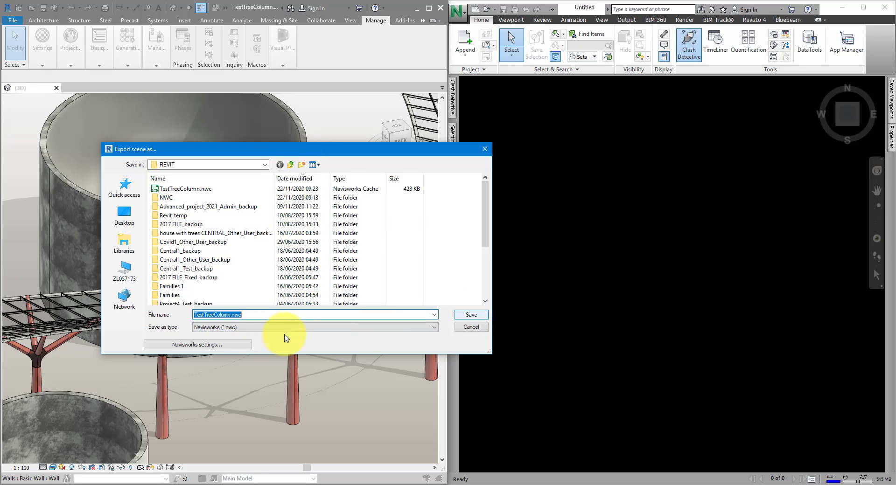
{"action": "left_click", "coordinate": [214, 349]}
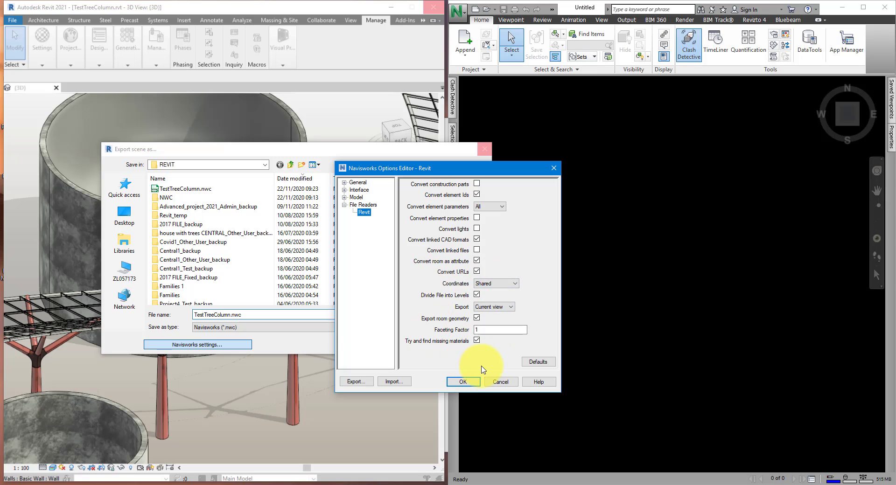
{"action": "left_click", "coordinate": [476, 341]}
{"action": "left_click", "coordinate": [464, 381]}
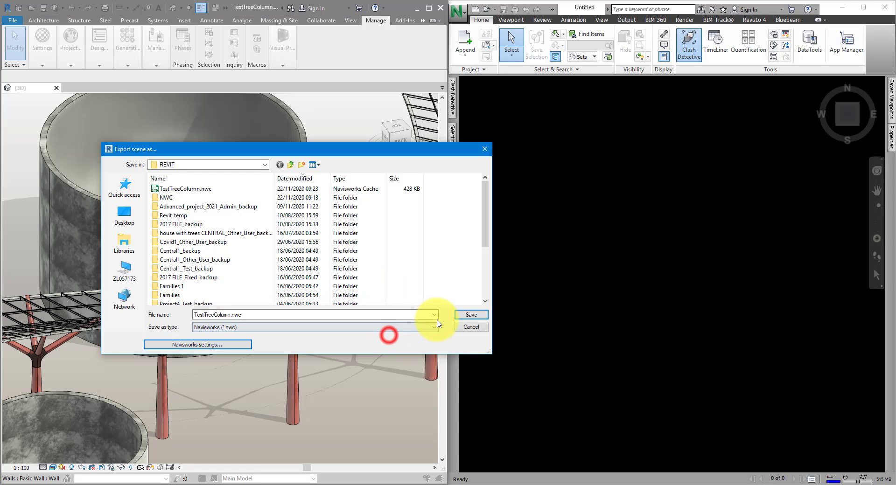
{"action": "left_click", "coordinate": [471, 315]}
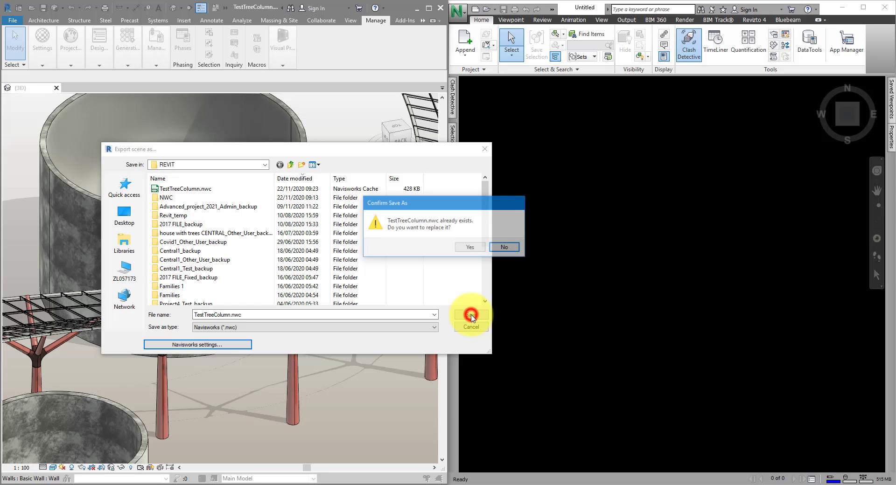
{"action": "left_click", "coordinate": [470, 247]}
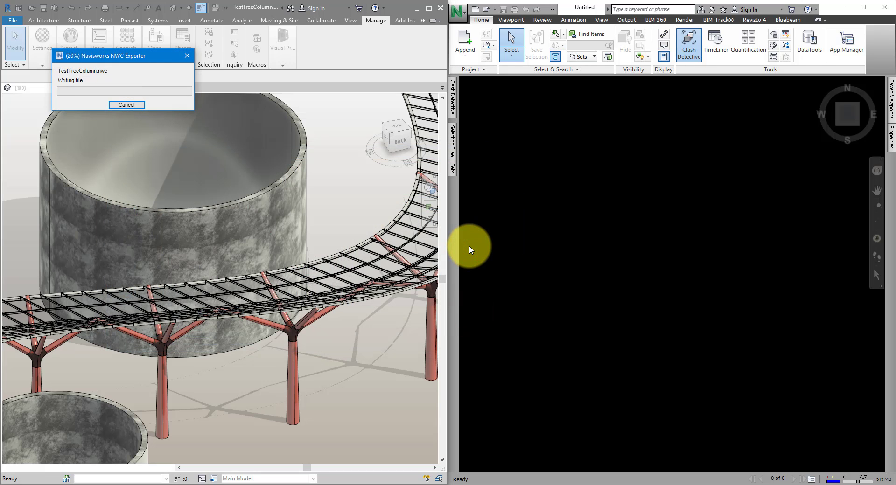
Switch to Navisworks, review the Revit file reader's Try and find missing materials option, and accept the options.
{"action": "left_click", "coordinate": [547, 125]}
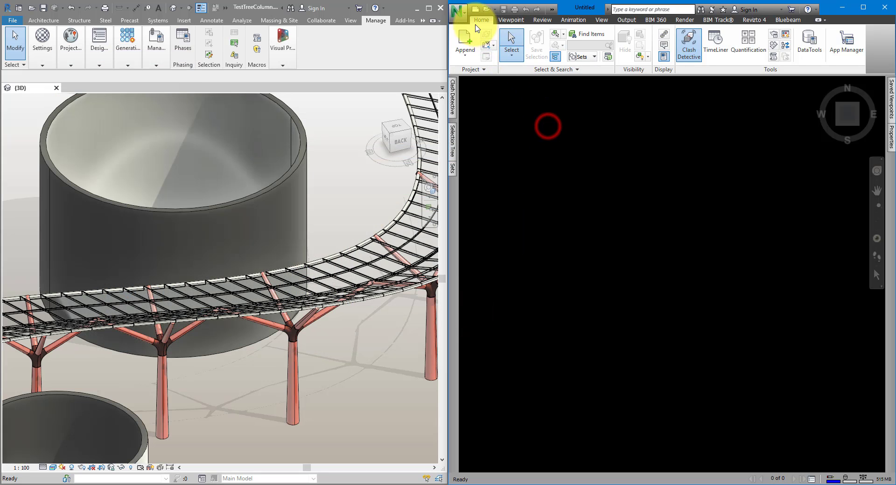
{"action": "left_click", "coordinate": [464, 14]}
{"action": "left_click", "coordinate": [566, 213]}
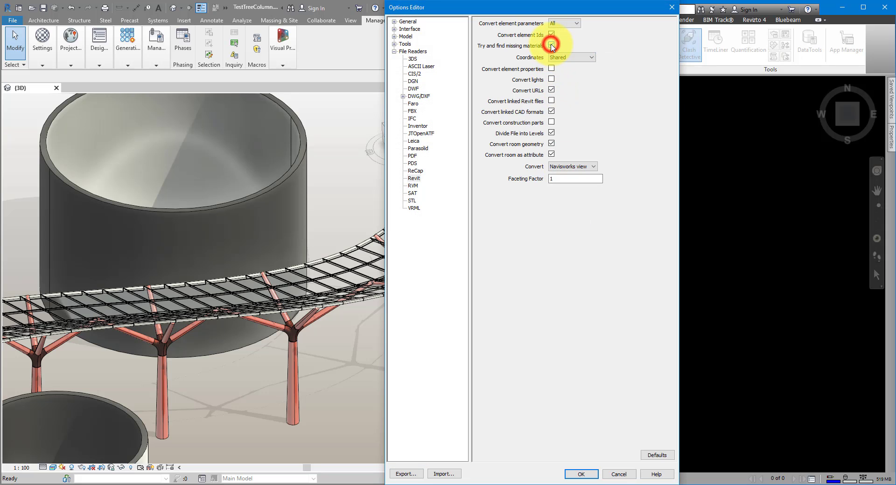
{"action": "left_click", "coordinate": [579, 472]}
Append the newly exported TestTreeColumn.nwc from the REVIT folder to the empty scene.
{"action": "left_click", "coordinate": [470, 41]}
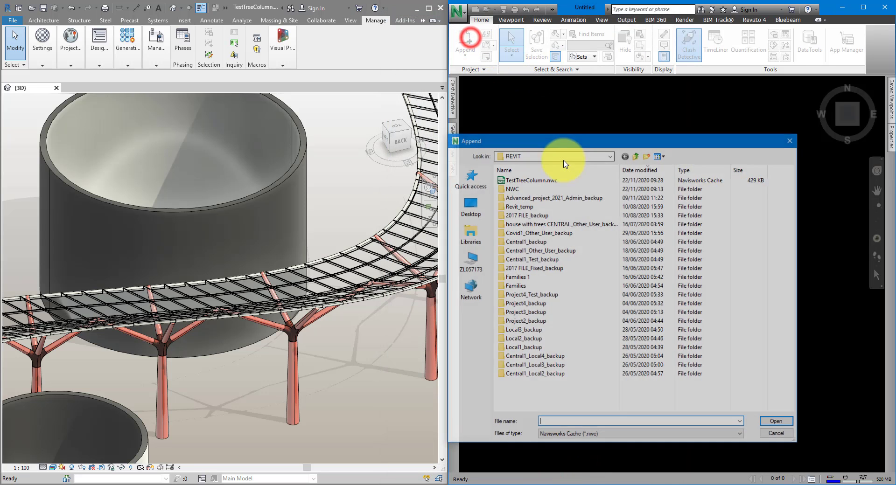
{"action": "left_click", "coordinate": [553, 179]}
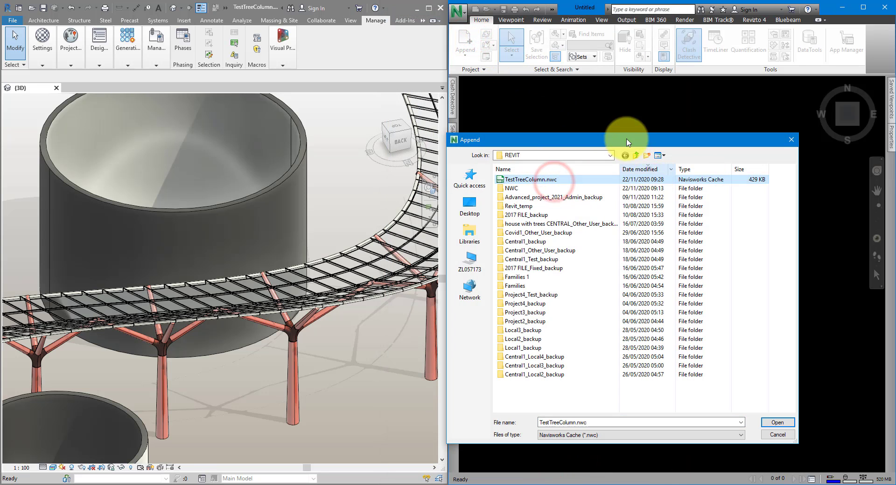
{"action": "left_click", "coordinate": [773, 423]}
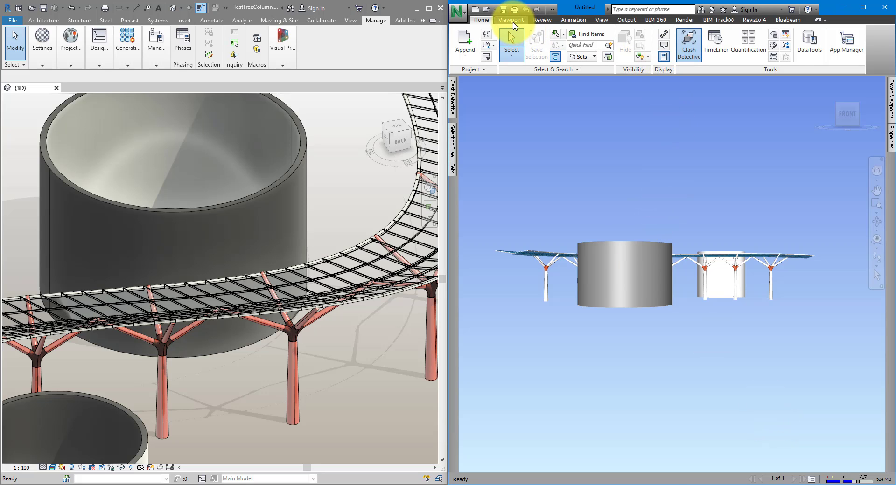
Set the render mode to Full Render to inspect the cylinders' surfaces, then clear the Navisworks scene.
{"action": "left_click", "coordinate": [511, 20]}
{"action": "left_click", "coordinate": [775, 69]}
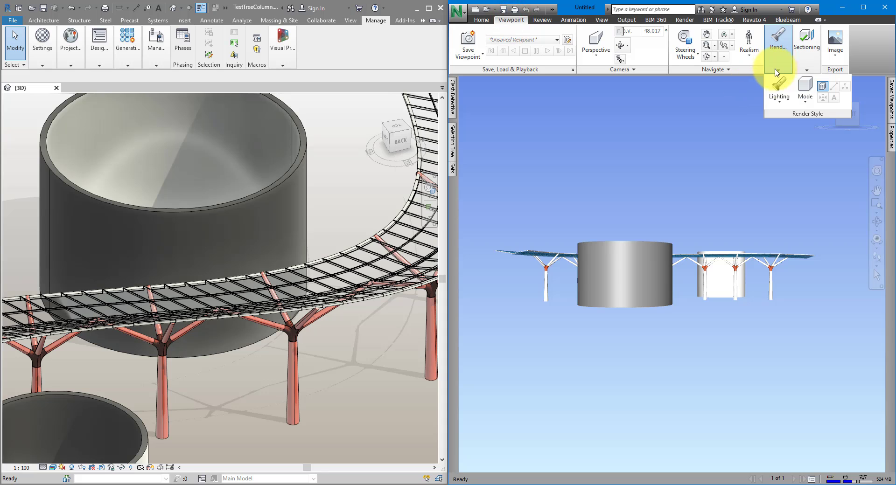
{"action": "left_click", "coordinate": [804, 90]}
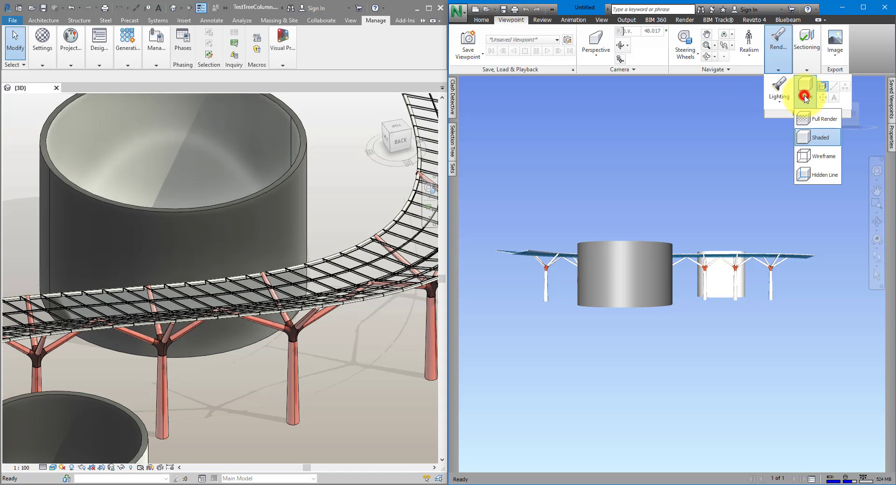
{"action": "left_click", "coordinate": [821, 121]}
{"action": "middle_click_drag", "start_coordinate": [724, 211], "coordinate": [696, 272], "text": "shift"}
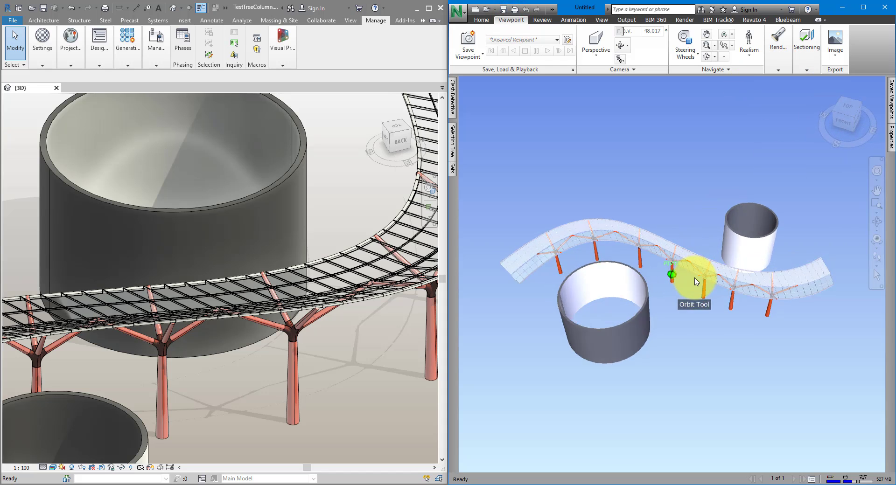
{"action": "scroll", "coordinate": [694, 266], "scroll_direction": "up", "scroll_amount": 2}
{"action": "scroll", "coordinate": [693, 263], "scroll_direction": "up", "scroll_amount": 4}
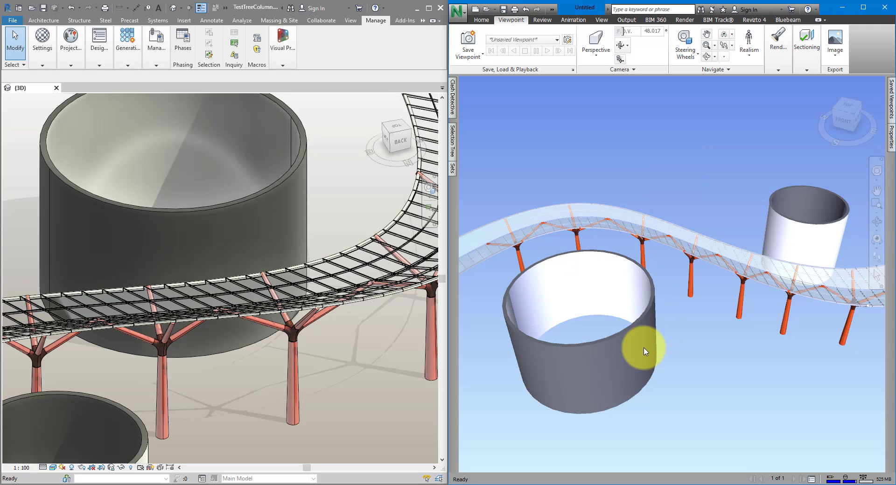
{"action": "left_click", "coordinate": [476, 9]}
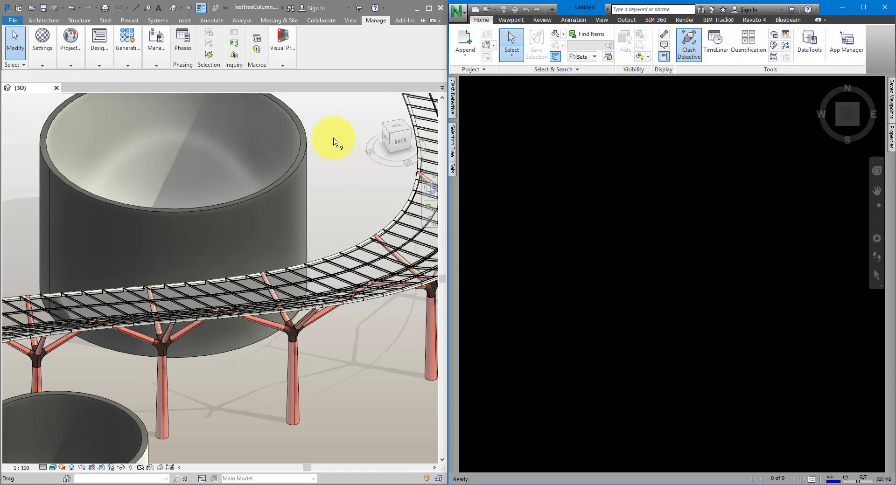
In Revit, replace the Default material's appearance image with 4.png from the REVIT folder and accept the material changes.
{"action": "left_click", "coordinate": [319, 113]}
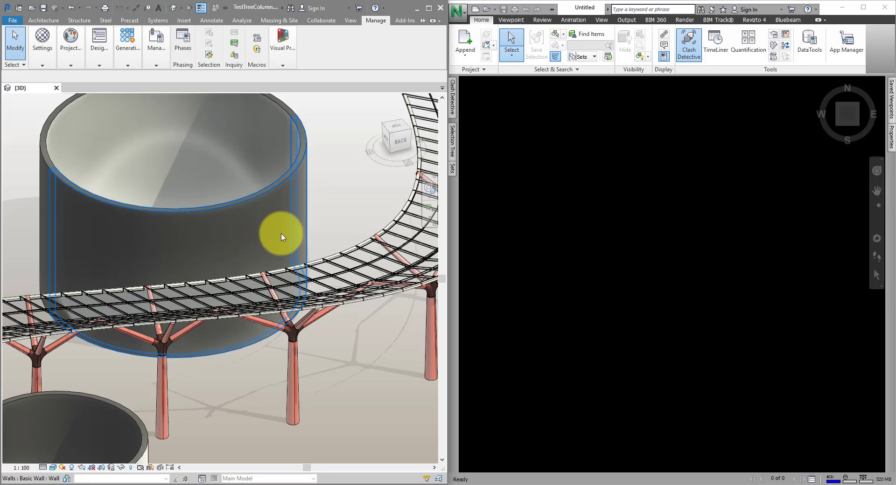
{"action": "left_click", "coordinate": [47, 57]}
{"action": "left_click", "coordinate": [44, 84]}
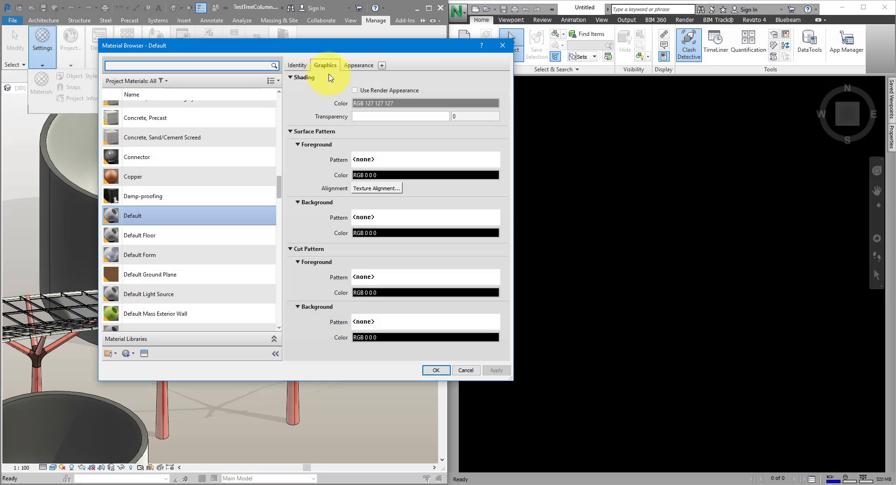
{"action": "left_click", "coordinate": [362, 68]}
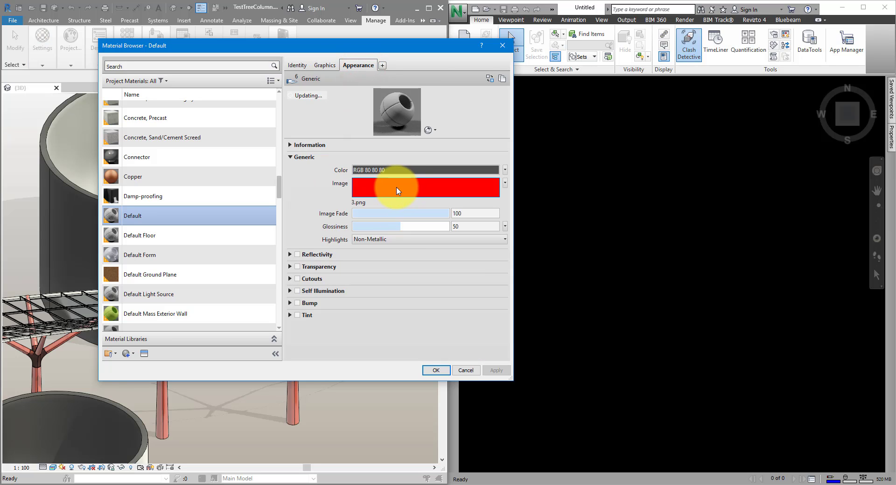
{"action": "left_click", "coordinate": [397, 190]}
{"action": "left_click", "coordinate": [320, 202]}
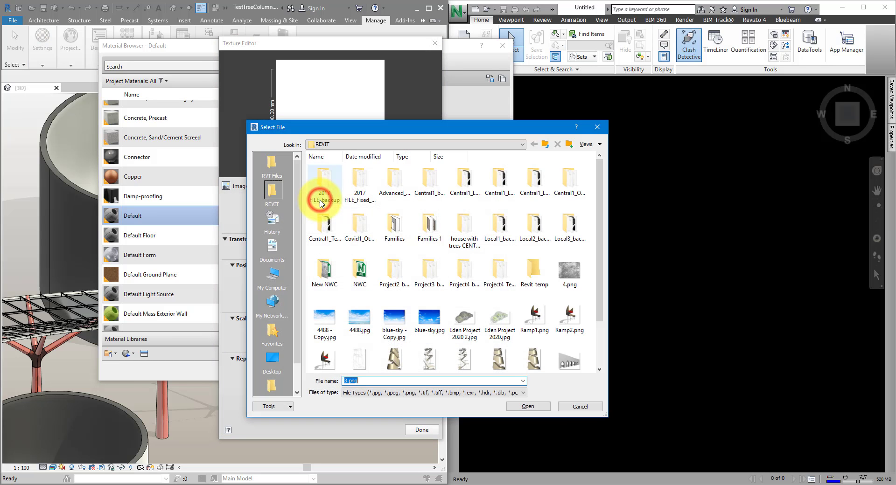
{"action": "left_click", "coordinate": [570, 273]}
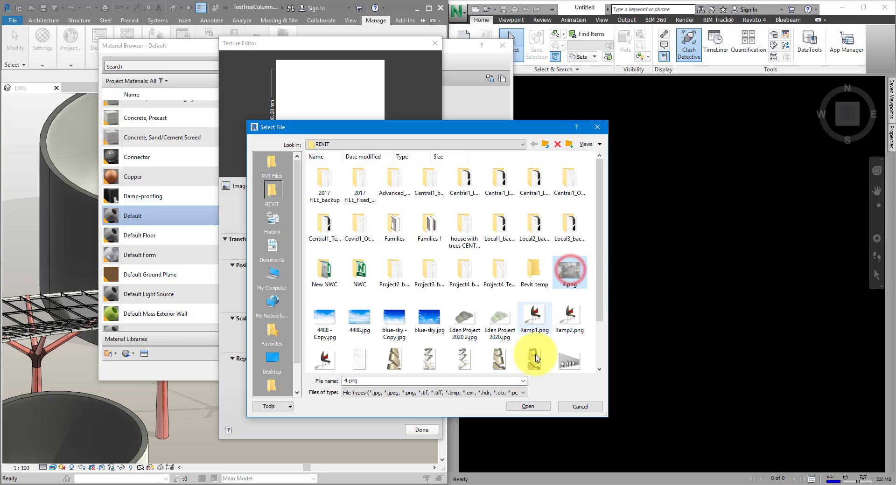
{"action": "left_click", "coordinate": [527, 406]}
{"action": "left_click", "coordinate": [421, 430]}
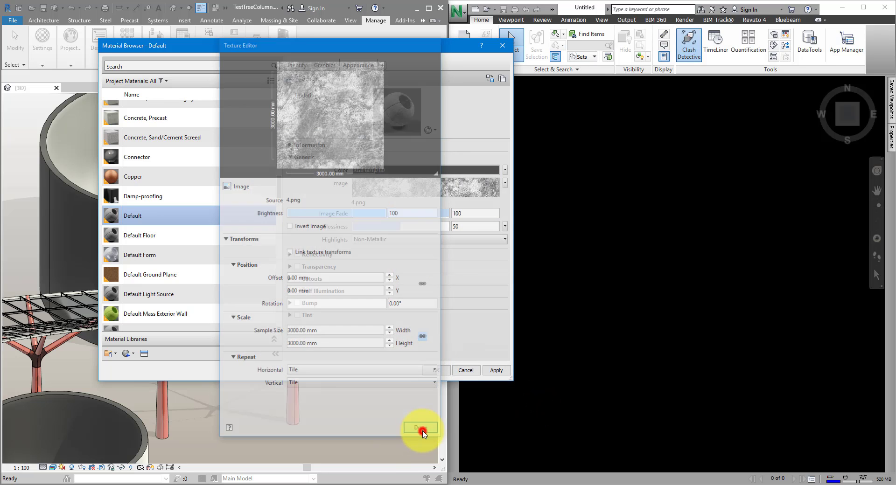
{"action": "left_click", "coordinate": [429, 370]}
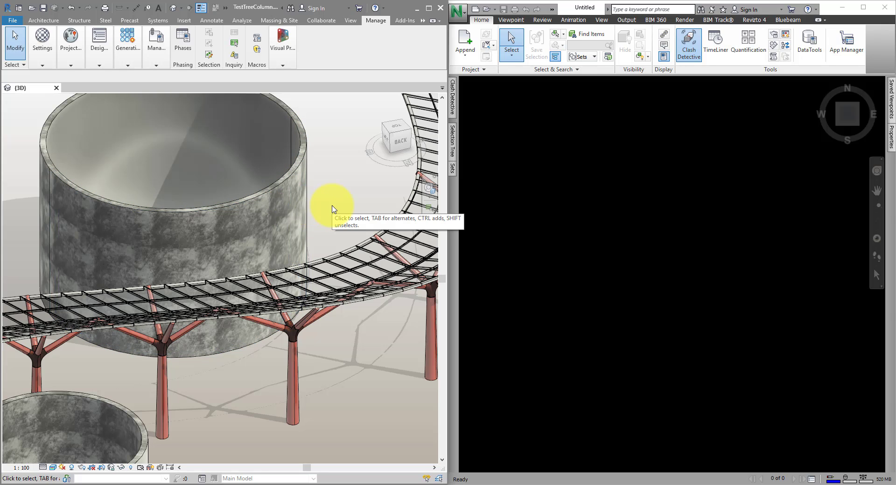
Export the scene over TestTreeColumn.nwc in the New NWC folder with Try and find missing materials enabled in the Navisworks settings.
{"action": "left_click", "coordinate": [12, 21]}
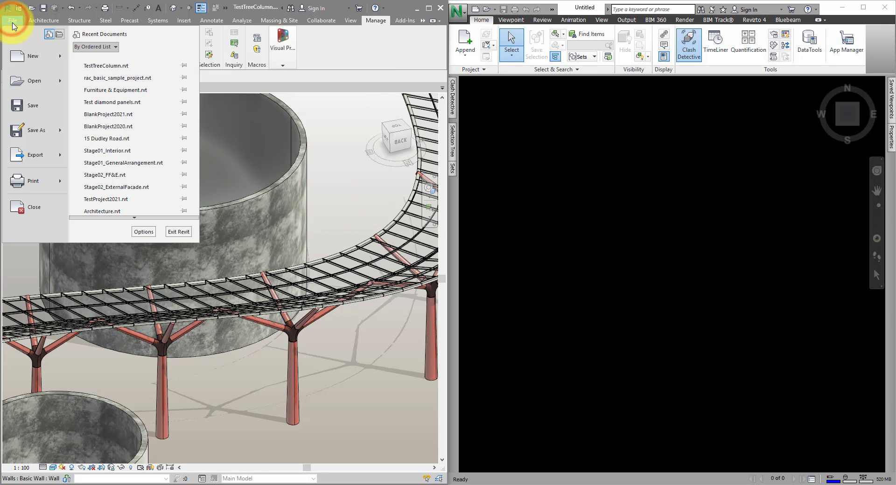
{"action": "left_click", "coordinate": [35, 152]}
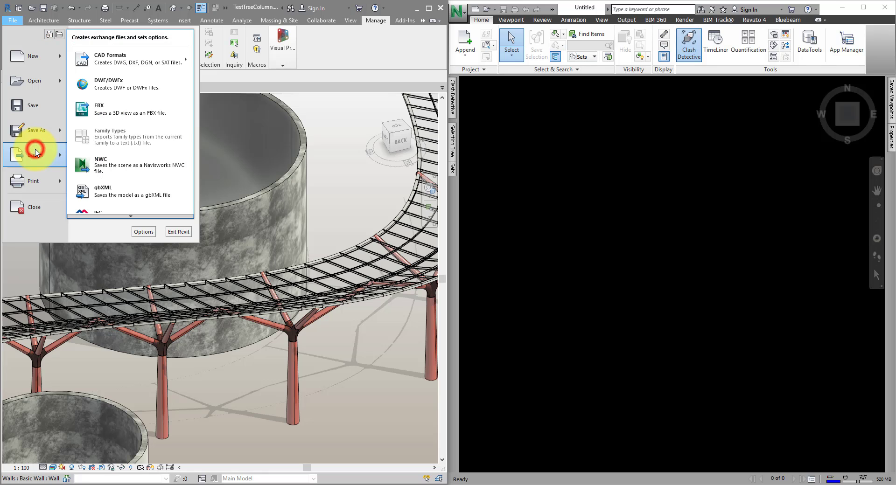
{"action": "left_click", "coordinate": [134, 170]}
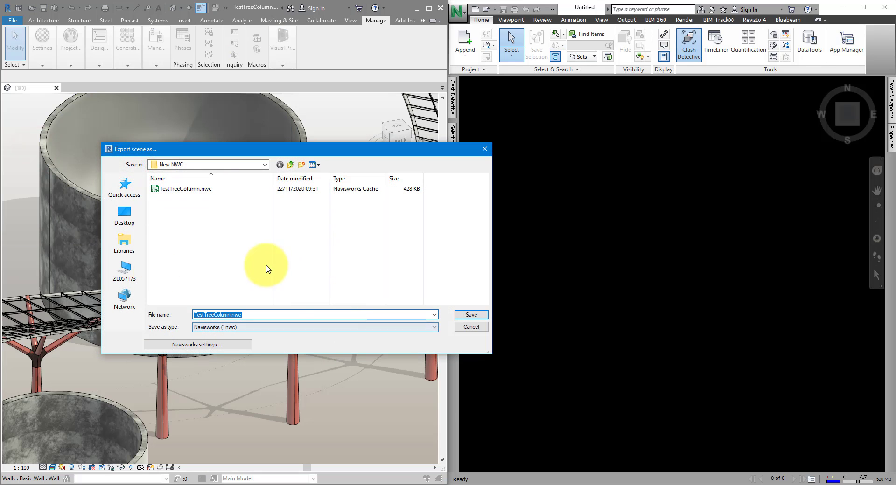
{"action": "left_click", "coordinate": [237, 345]}
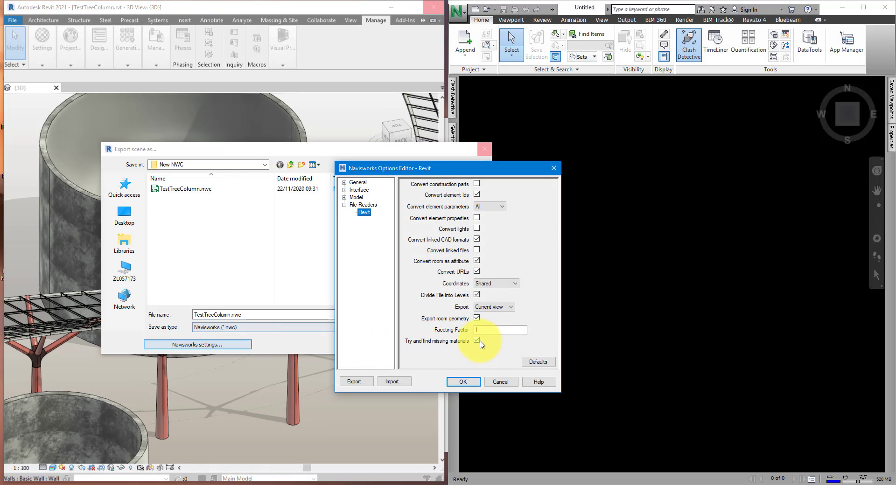
{"action": "left_click", "coordinate": [464, 382]}
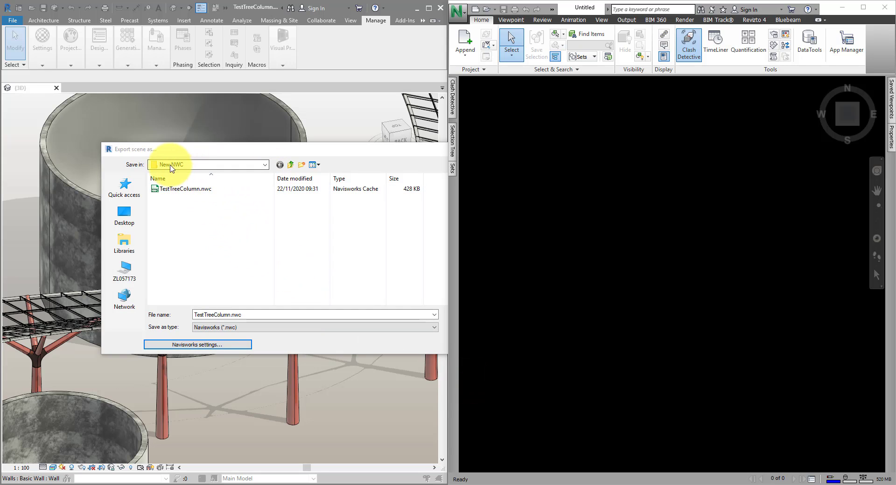
{"action": "left_click", "coordinate": [196, 189]}
{"action": "left_click", "coordinate": [471, 314]}
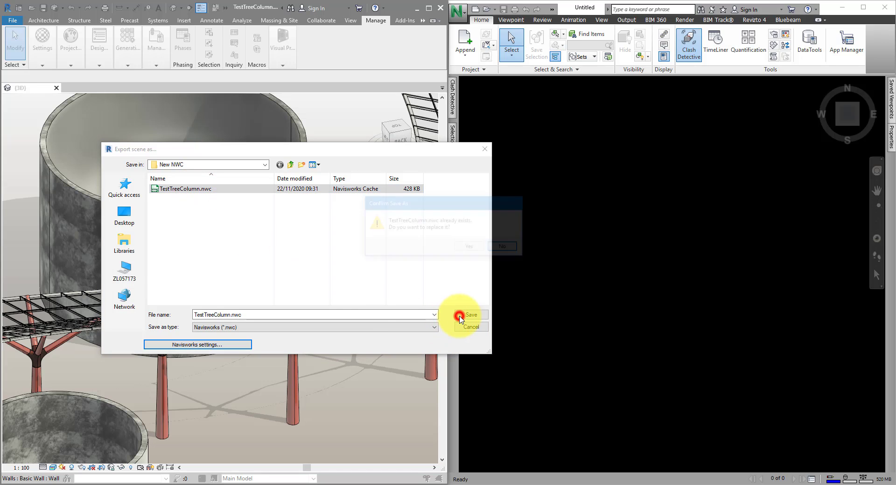
{"action": "left_click", "coordinate": [471, 248]}
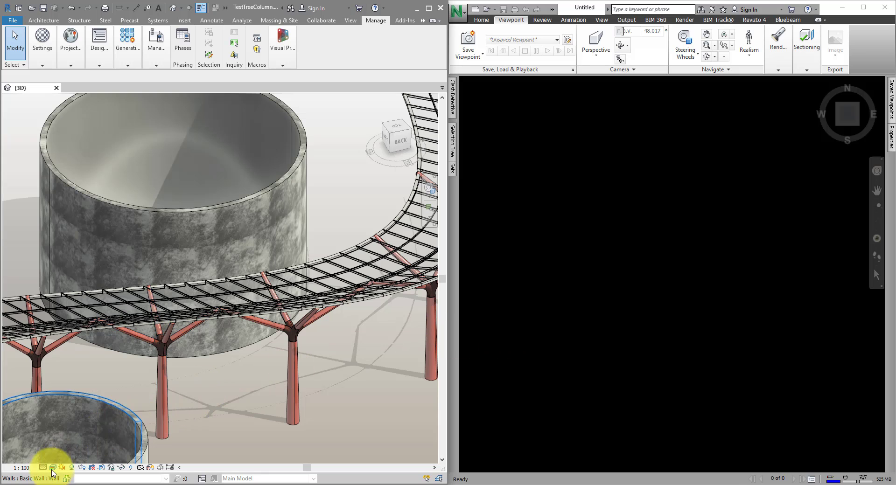
Switch to the REVIT folder in File Explorer and rename the 4.png texture as 5.png.
{"action": "mouse_move", "coordinate": [35, 481]}
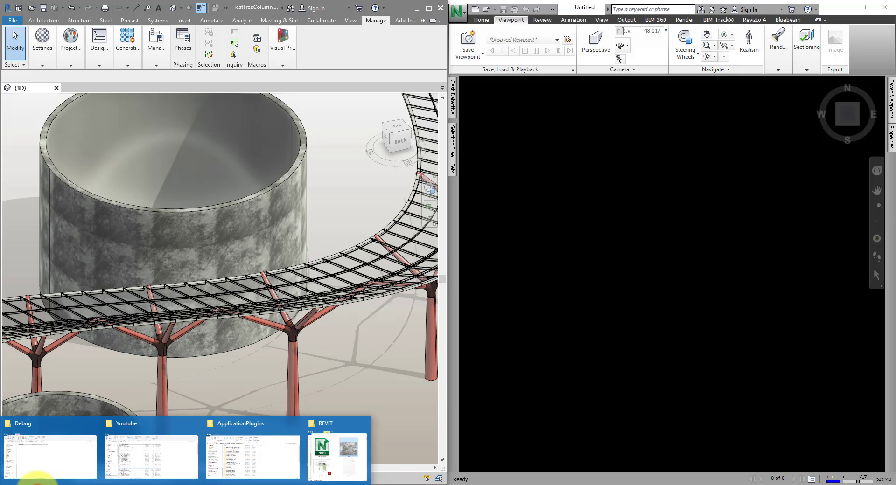
{"action": "left_click", "coordinate": [336, 450]}
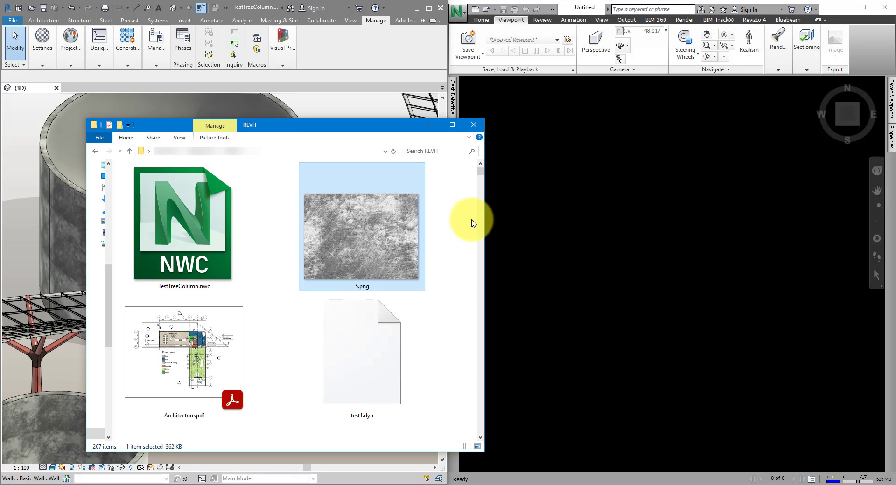
Switch to Navisworks and try to append TestTreeColumn.nwc from the New NWC folder, cancelling at the unresolved 4.png reference.
{"action": "left_click", "coordinate": [488, 22]}
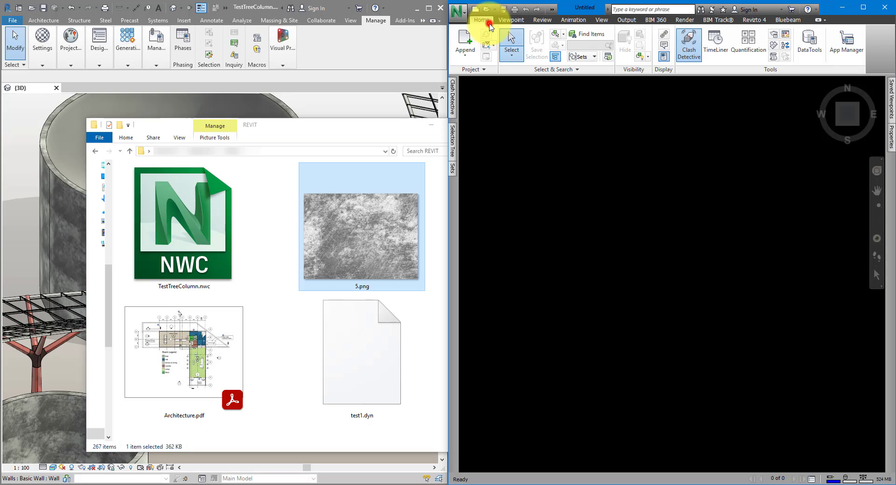
{"action": "left_click", "coordinate": [465, 39]}
{"action": "left_click", "coordinate": [543, 179]}
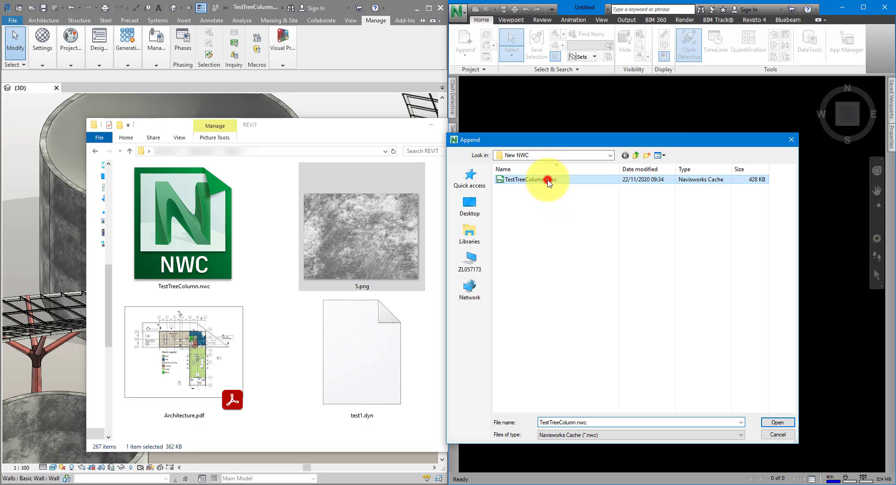
{"action": "left_click", "coordinate": [774, 422]}
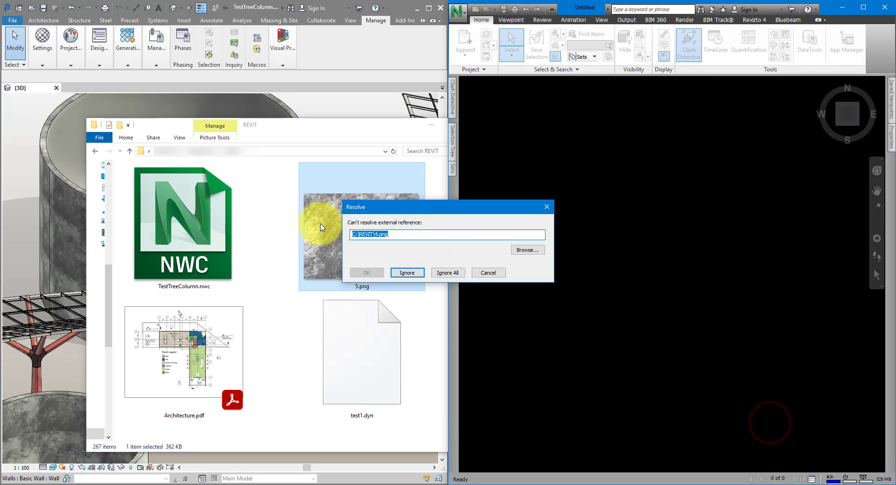
{"action": "left_click_drag", "start_coordinate": [427, 207], "coordinate": [515, 201]}
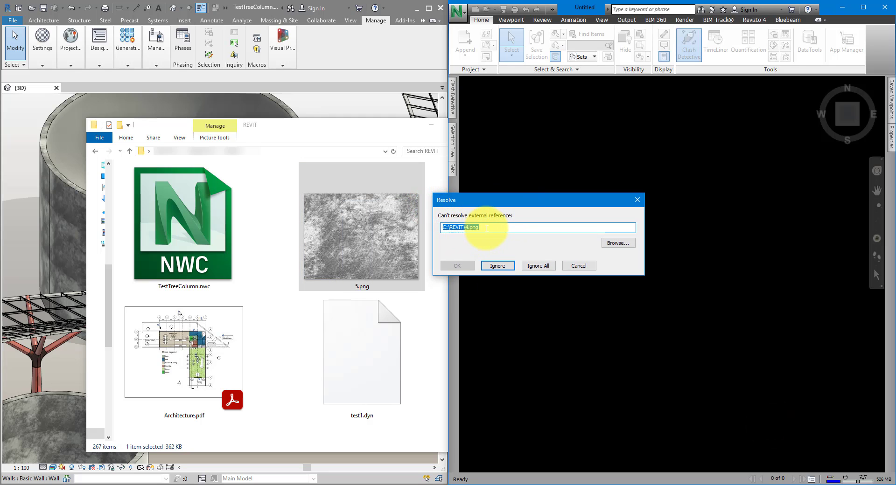
{"action": "key", "text": "shift+Tab"}
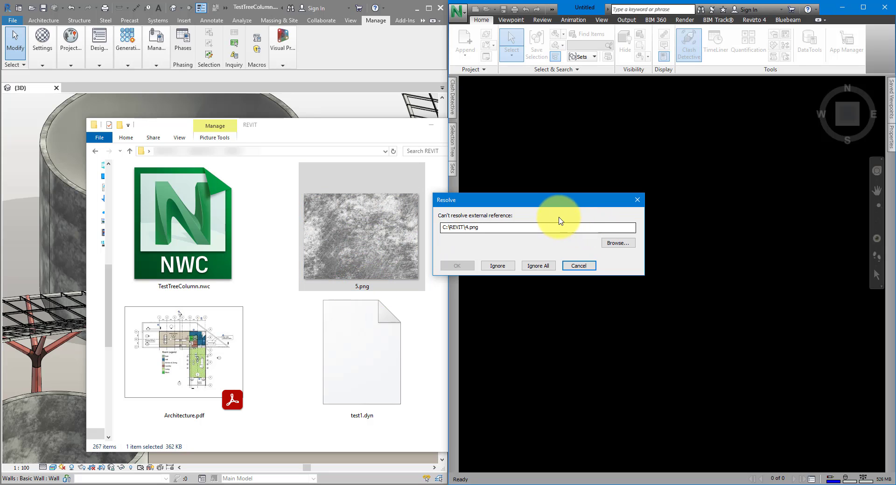
{"action": "left_click", "coordinate": [579, 266]}
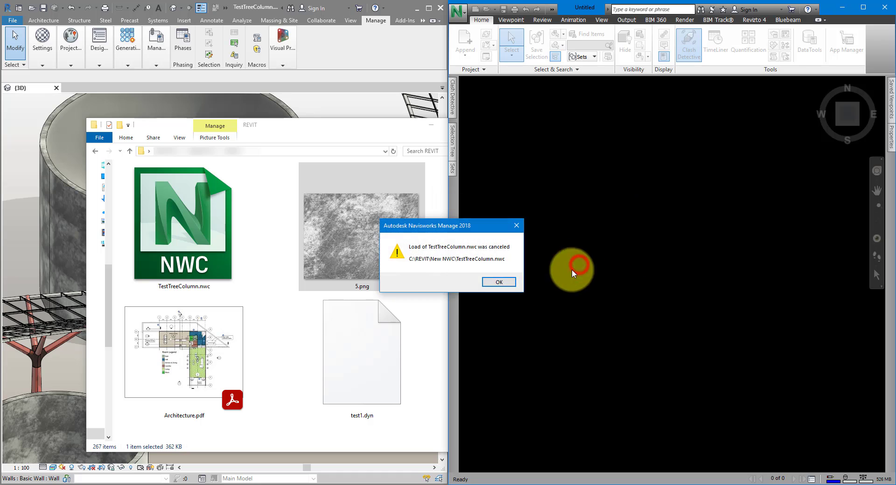
{"action": "left_click", "coordinate": [499, 279]}
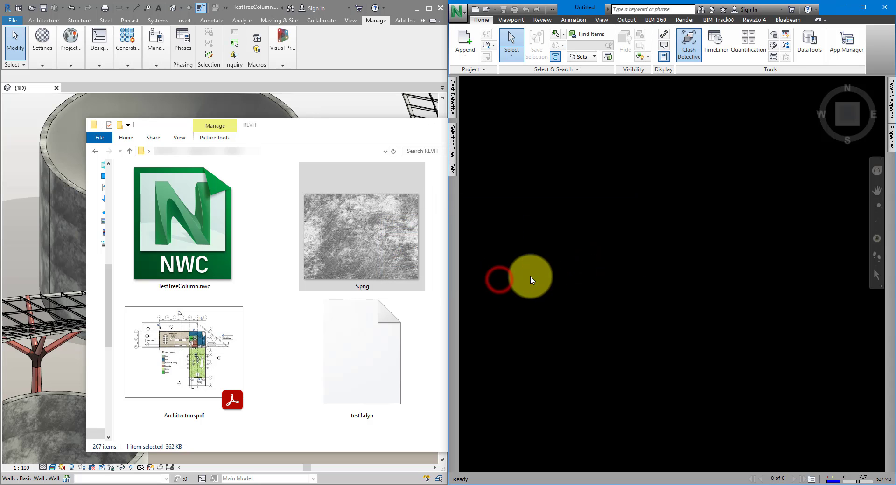
In File Explorer, copy 5.png from the REVIT folder into the New NWC folder and rename the copy as 4.png.
{"action": "left_click", "coordinate": [364, 126]}
{"action": "right_click", "coordinate": [369, 224]}
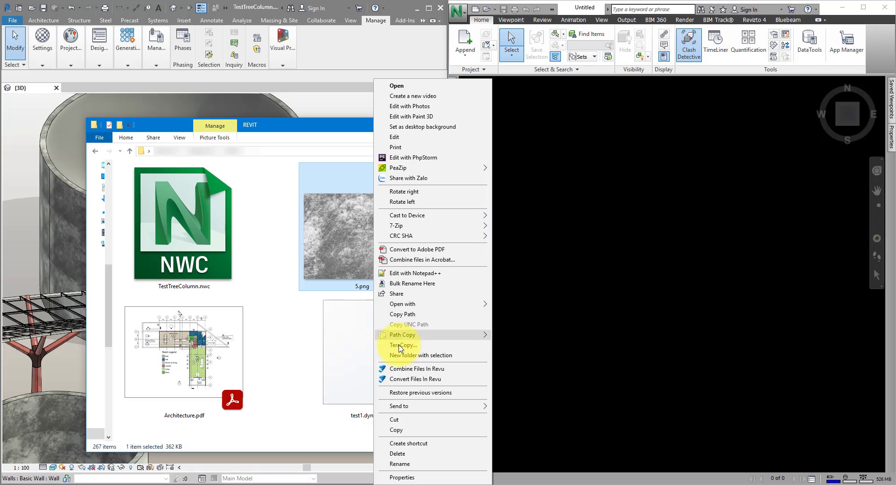
{"action": "left_click", "coordinate": [399, 428]}
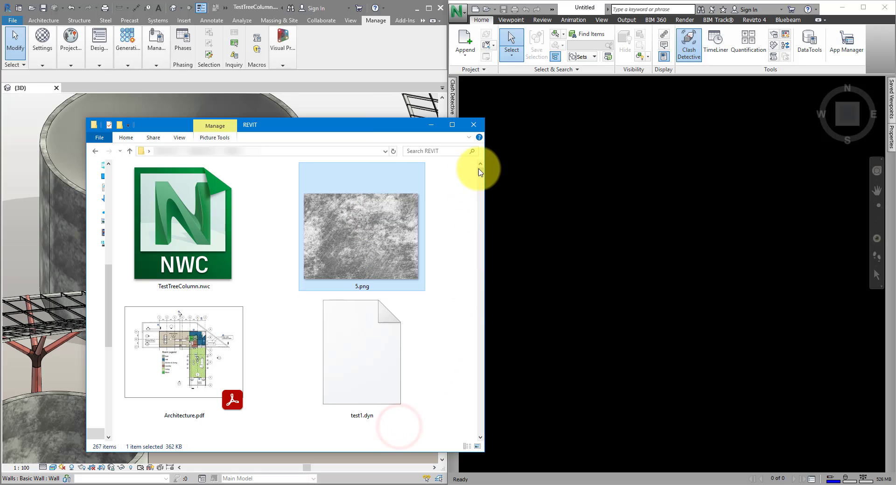
{"action": "left_click_drag", "start_coordinate": [481, 169], "coordinate": [613, 410]}
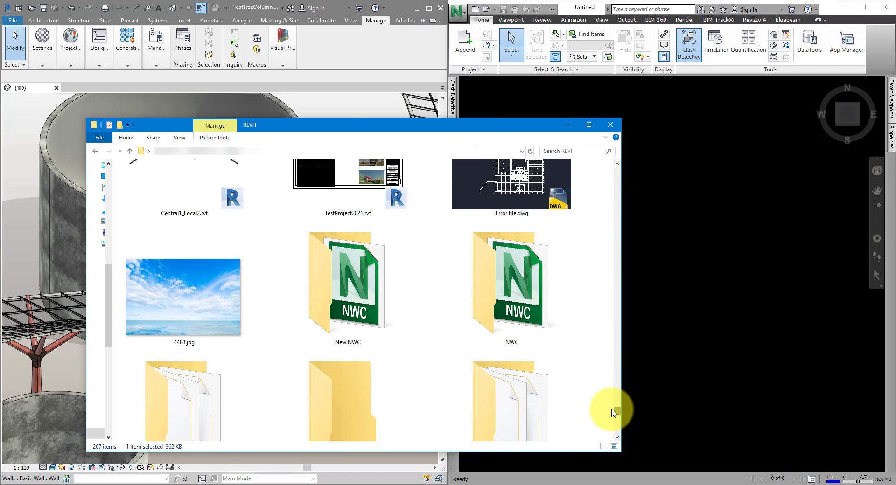
{"action": "left_click", "coordinate": [343, 287]}
{"action": "double_click", "coordinate": [343, 278]}
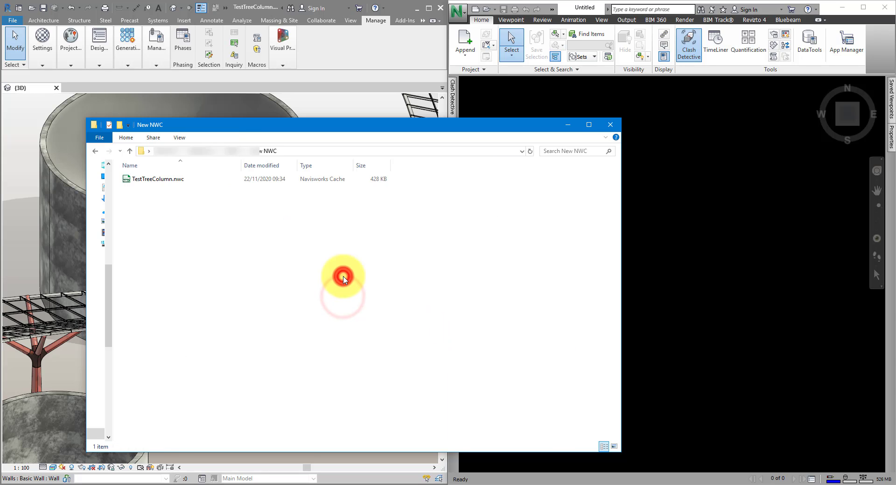
{"action": "right_click", "coordinate": [154, 222]}
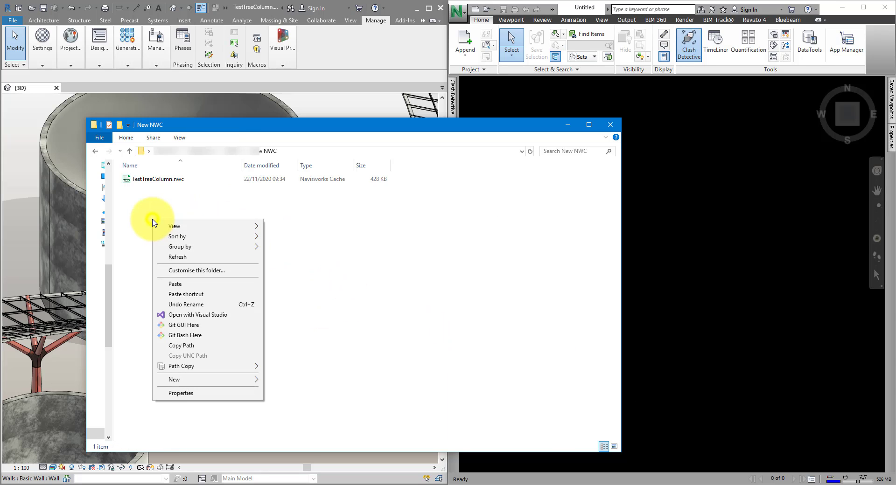
{"action": "left_click", "coordinate": [189, 284]}
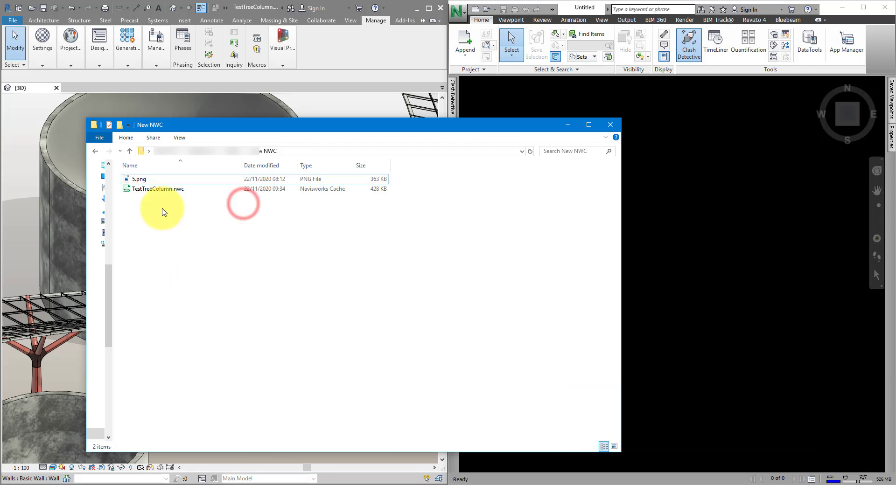
{"action": "left_click", "coordinate": [147, 180]}
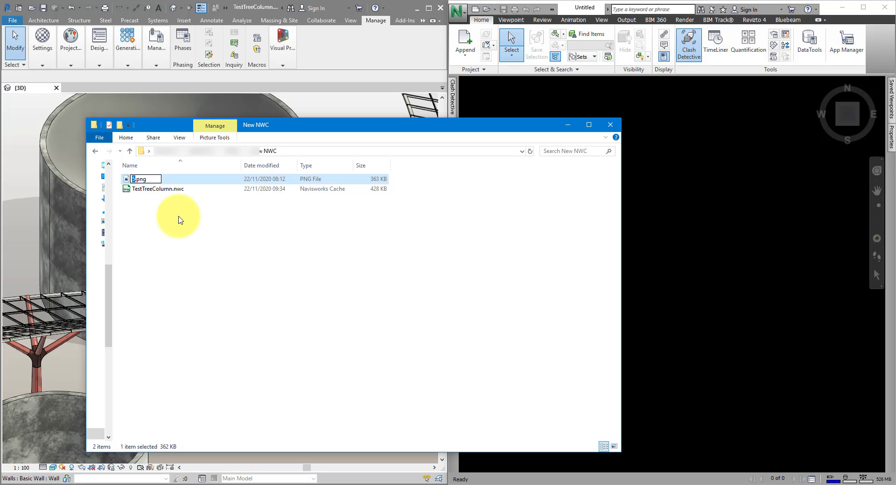
{"action": "key", "text": "Return"}
Switch to Navisworks and append TestTreeColumn.nwc from the New NWC folder to the empty scene.
{"action": "left_click", "coordinate": [662, 121]}
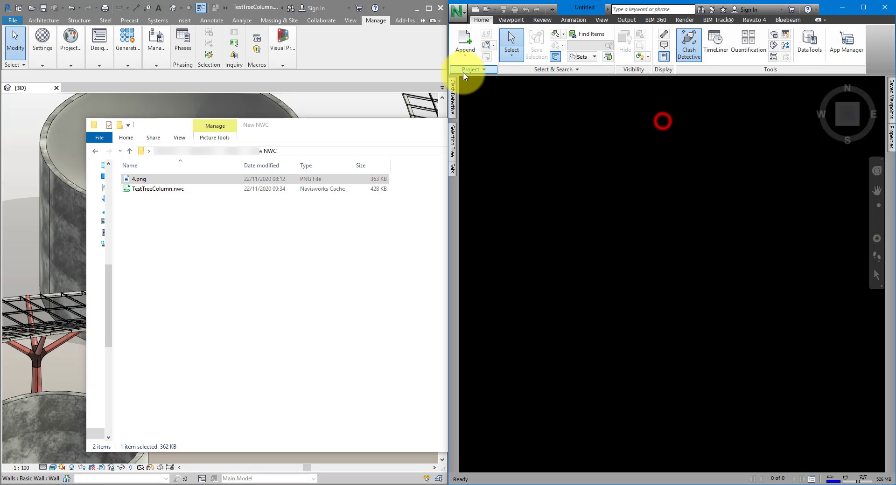
{"action": "left_click", "coordinate": [468, 42]}
{"action": "left_click", "coordinate": [542, 181]}
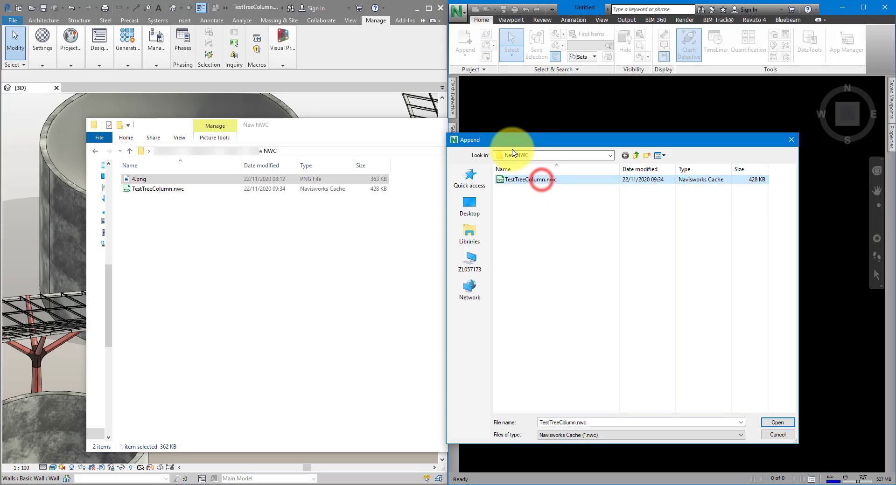
{"action": "left_click_drag", "start_coordinate": [518, 140], "coordinate": [518, 211]}
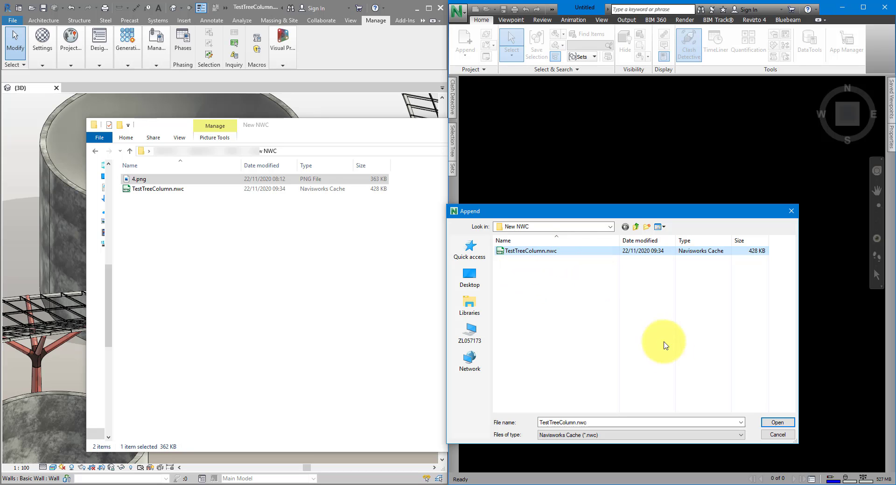
{"action": "left_click", "coordinate": [772, 423]}
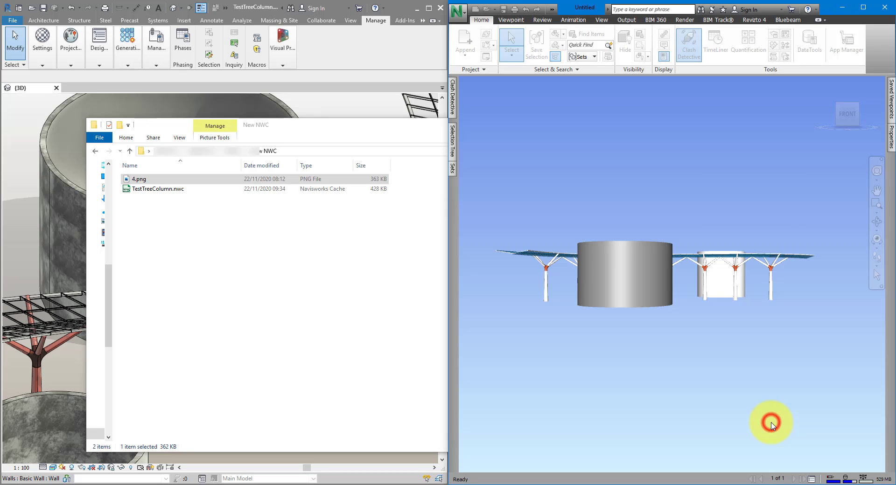
Set the render mode to Full Render to show the textures on the appended model's cylindrical walls.
{"action": "left_click", "coordinate": [511, 19]}
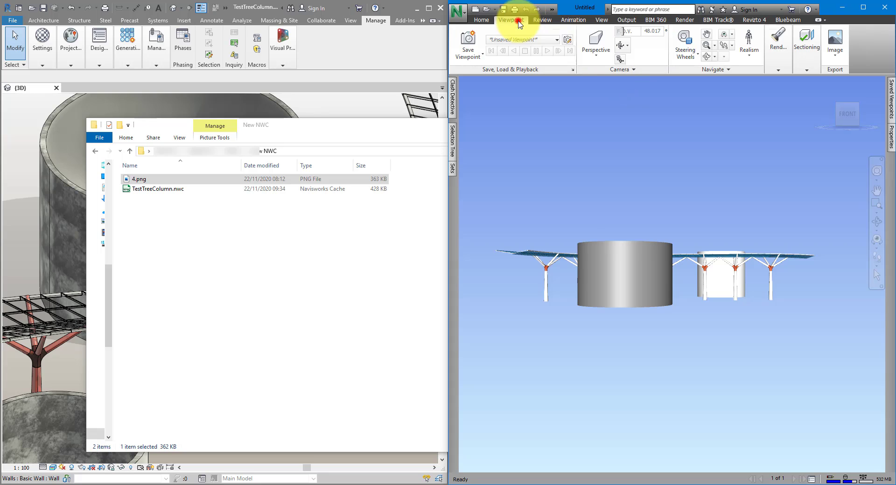
{"action": "left_click", "coordinate": [778, 51]}
{"action": "left_click", "coordinate": [800, 91]}
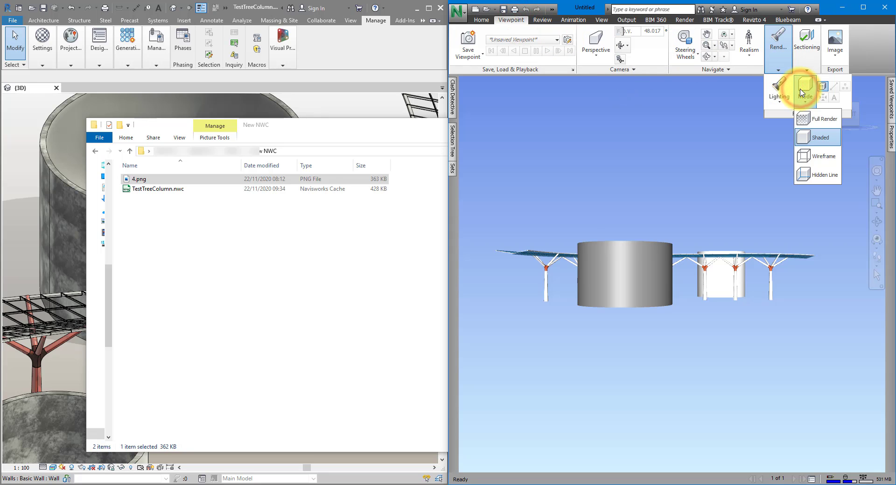
{"action": "left_click", "coordinate": [815, 119]}
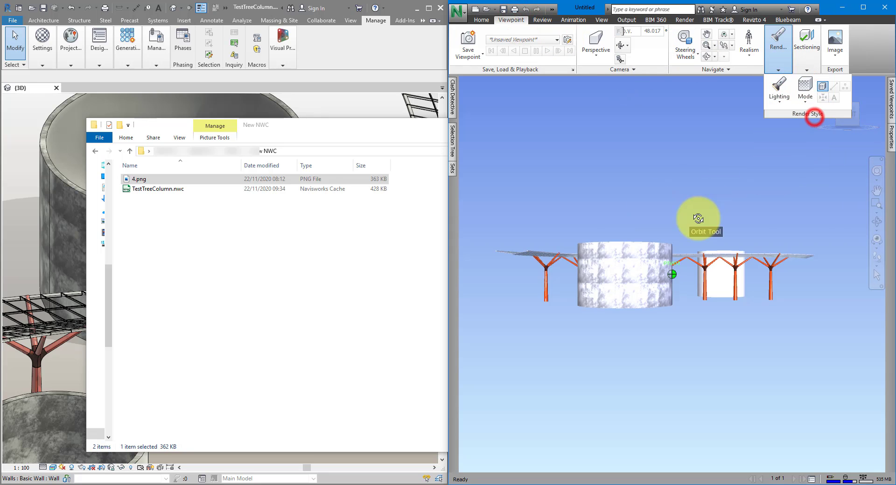
{"action": "middle_click_drag", "start_coordinate": [680, 250], "coordinate": [649, 190], "text": "shift"}
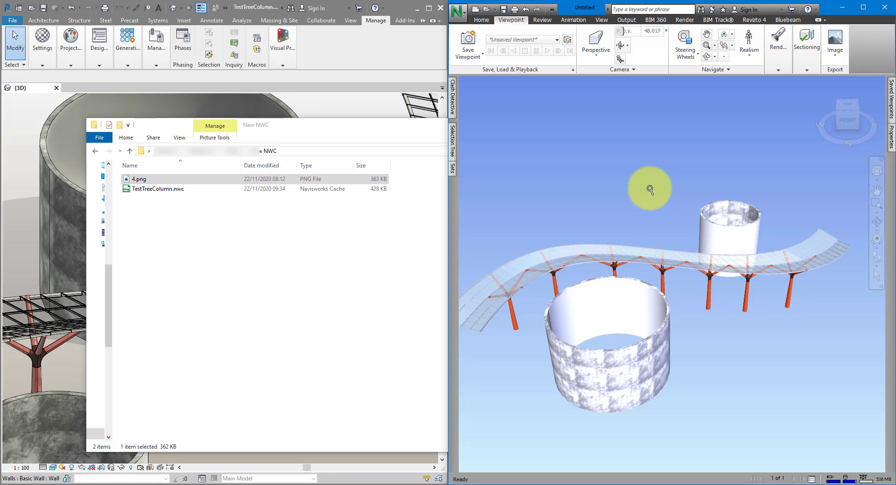
Switch to Revit and select a tree column under the curved canopy in the 3D view to compare the model with Navisworks.
{"action": "left_click", "coordinate": [397, 59]}
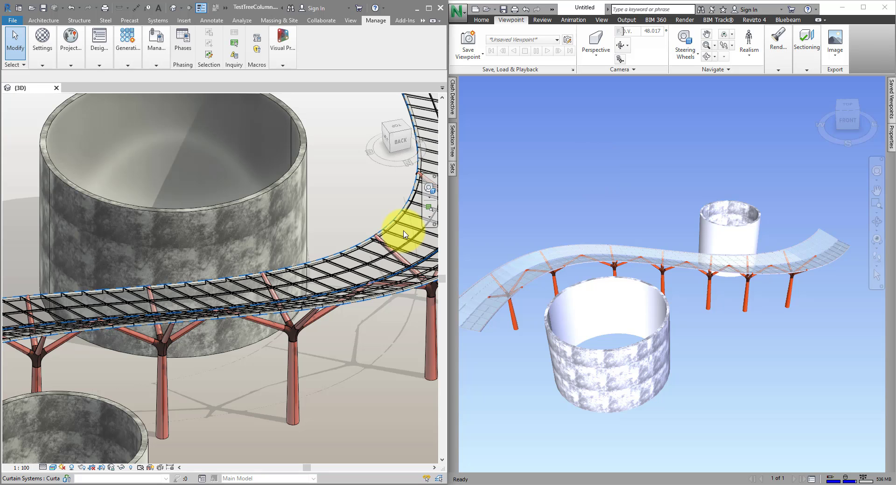
{"action": "middle_click_drag", "start_coordinate": [350, 223], "coordinate": [300, 228]}
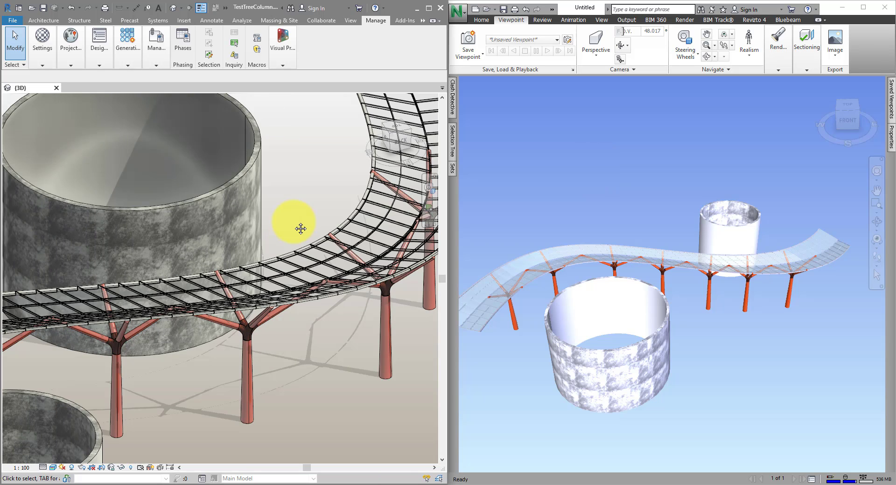
{"action": "left_click", "coordinate": [385, 303]}
{"action": "middle_click_drag", "start_coordinate": [403, 319], "coordinate": [413, 288], "text": "shift"}
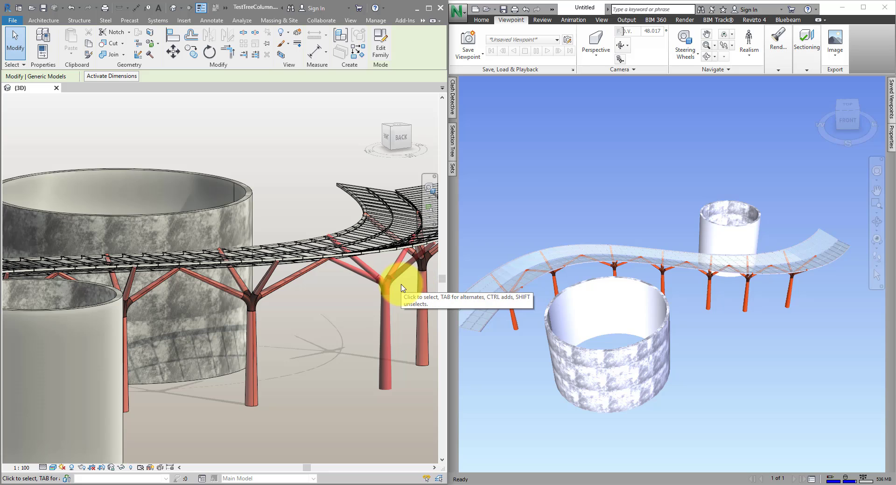